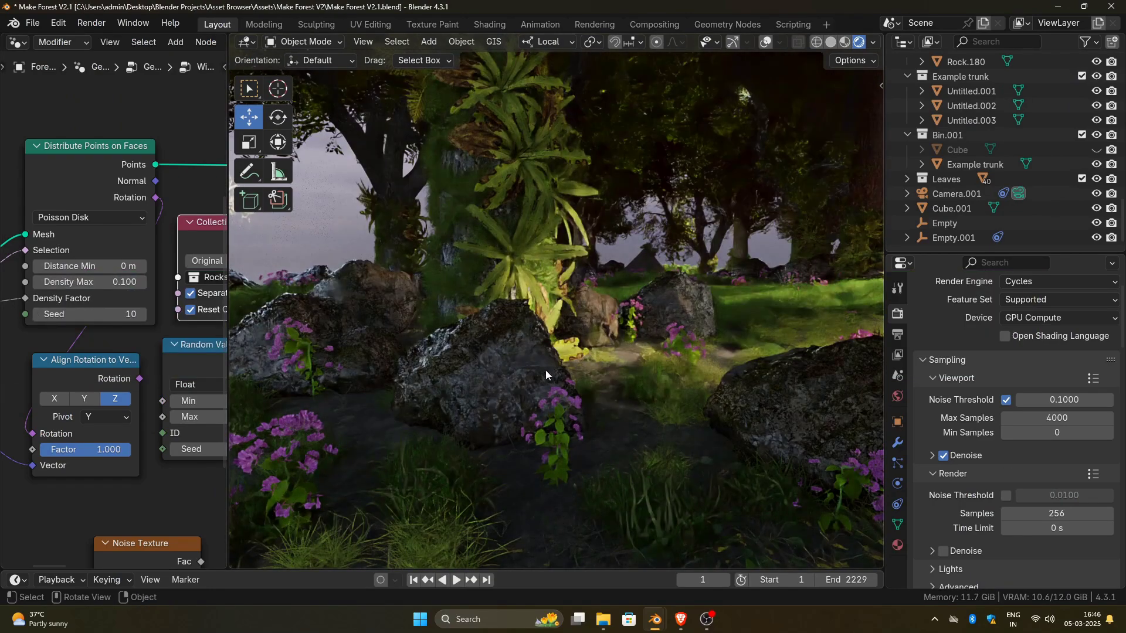
Step: Walk through the rendered forest scene to examine the rocks, plants and trees
key("q")
left_click(600, 375)
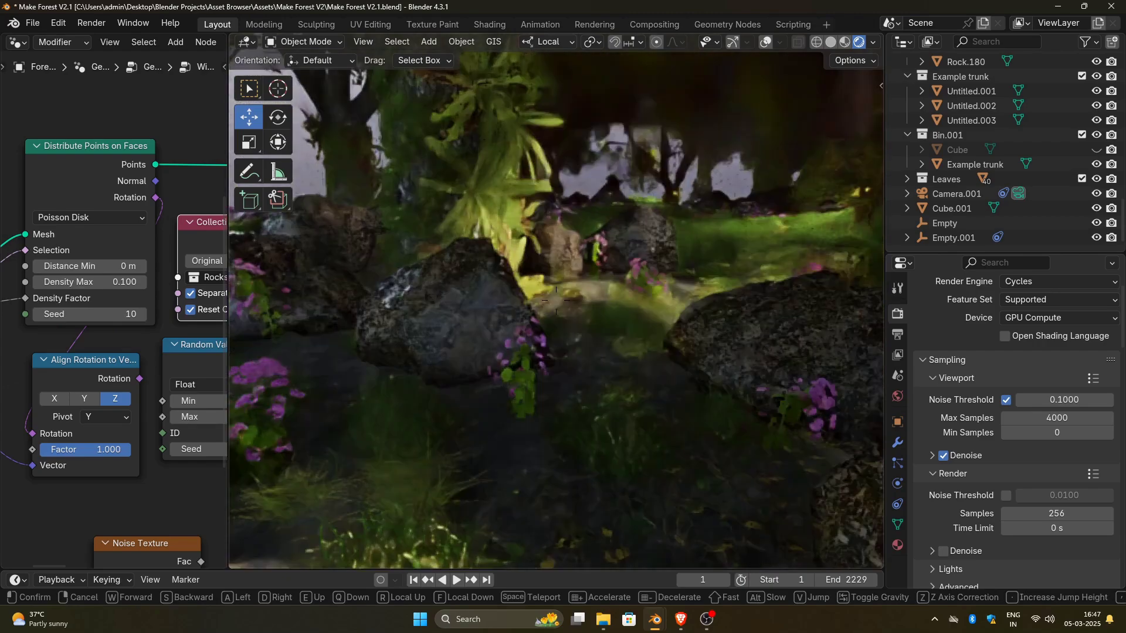
key("w")
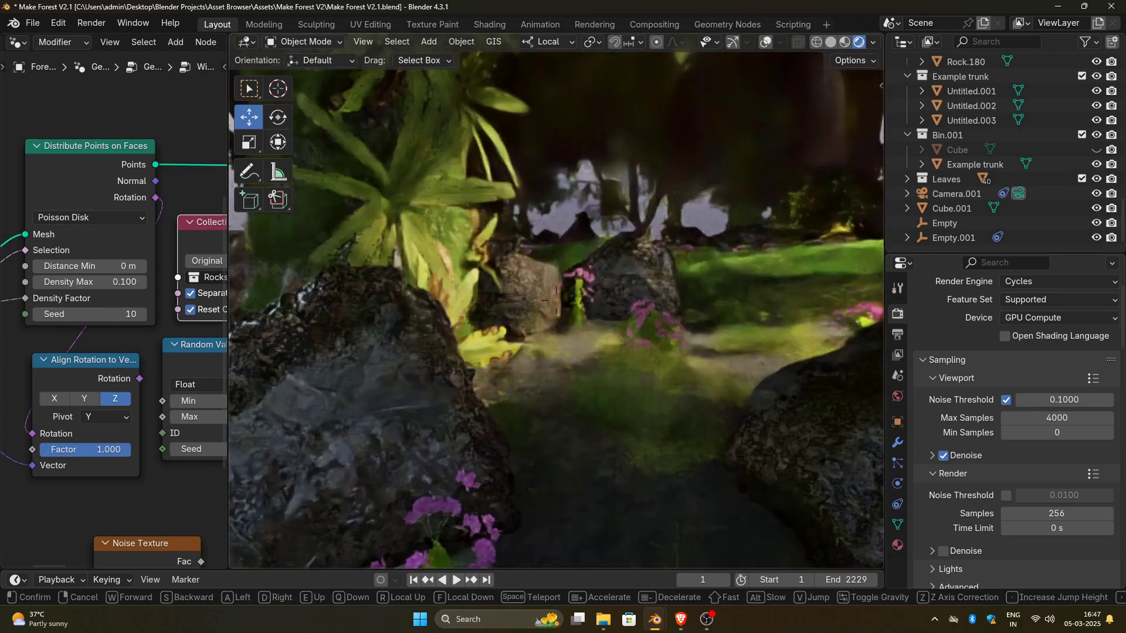
key("w")
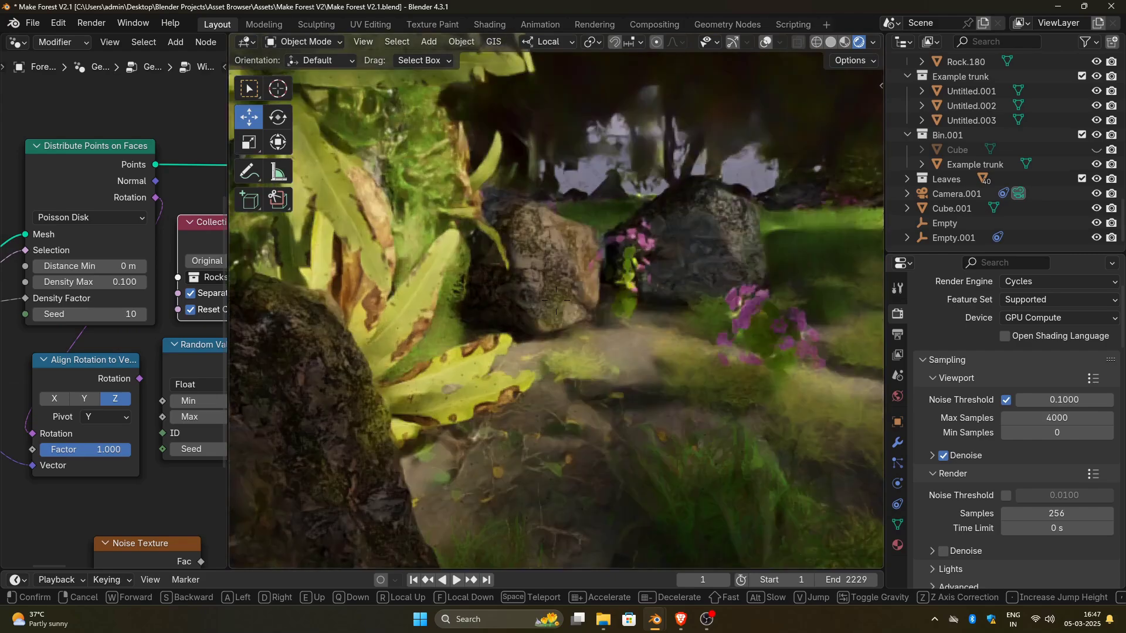
key("w")
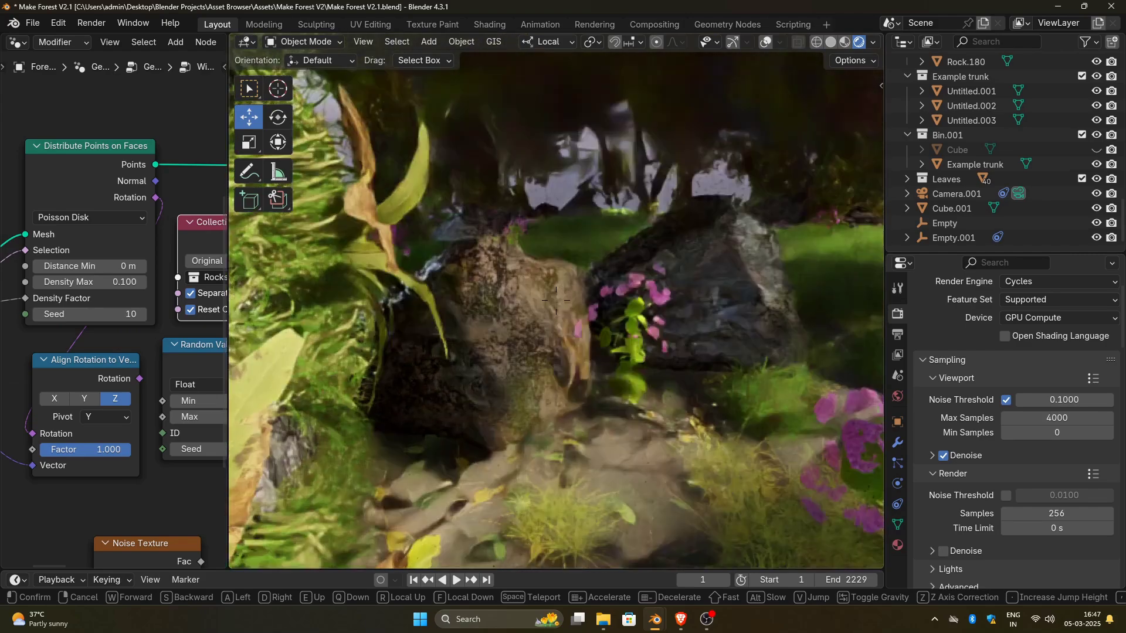
key("w")
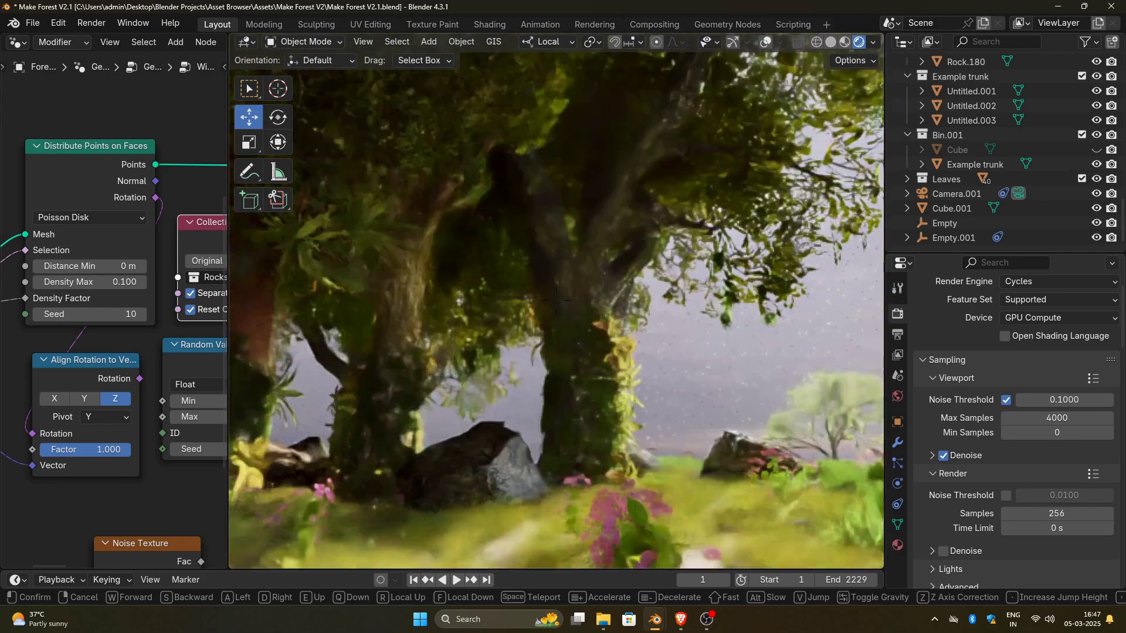
key("w")
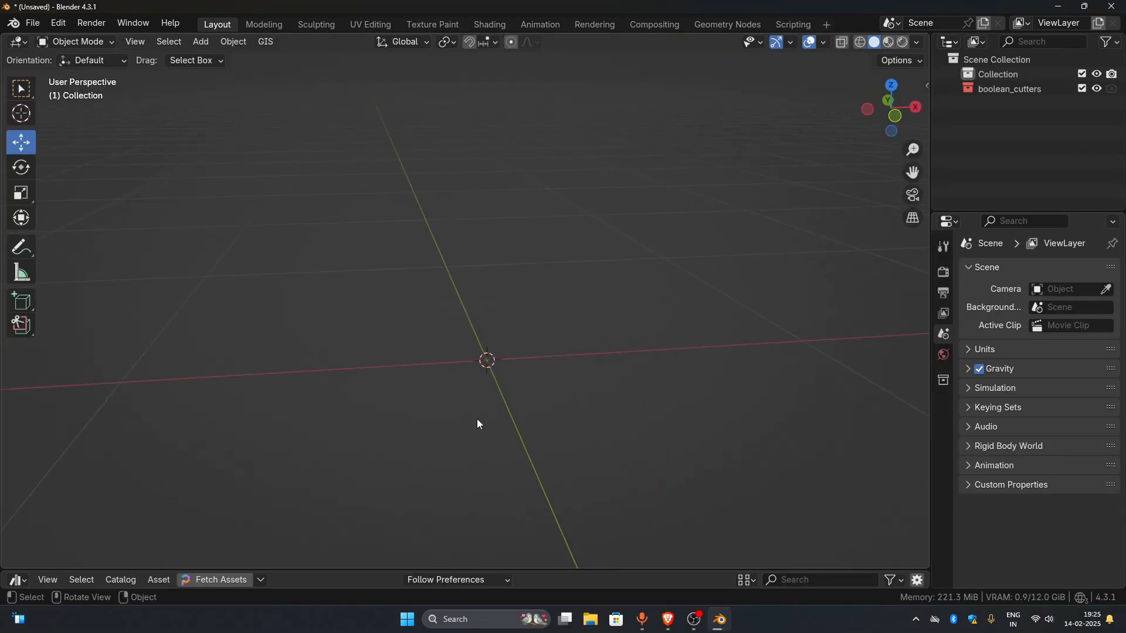
Step: Add a cube mesh at the scene's origin
middle_click_drag(502, 422, 523, 422)
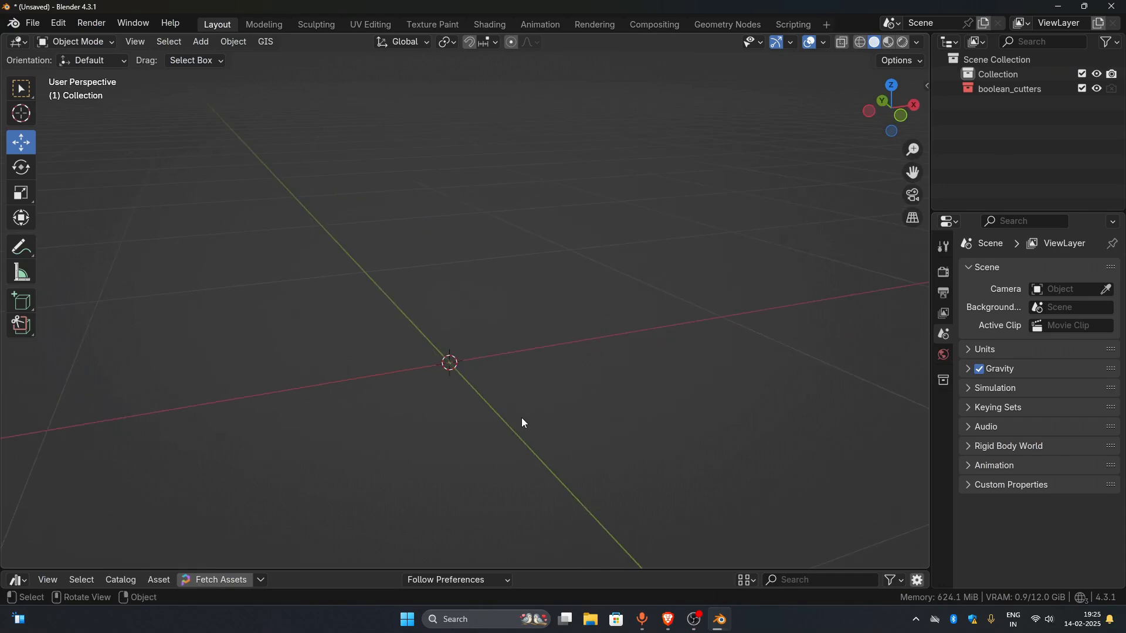
key("shift+a")
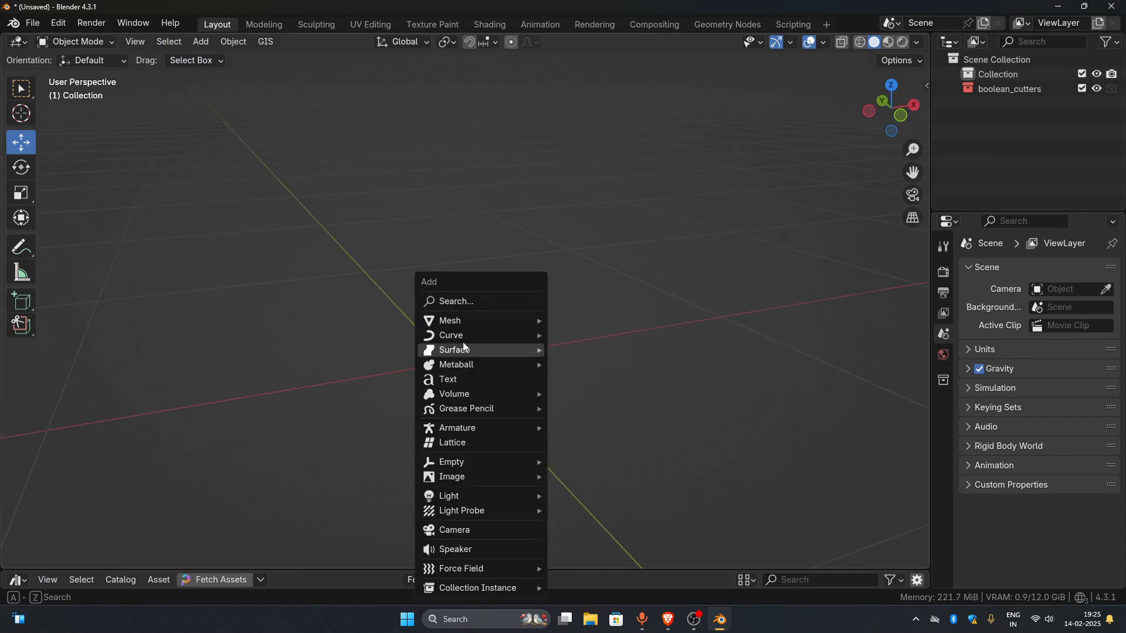
mouse_move(467, 330)
mouse_move(627, 21)
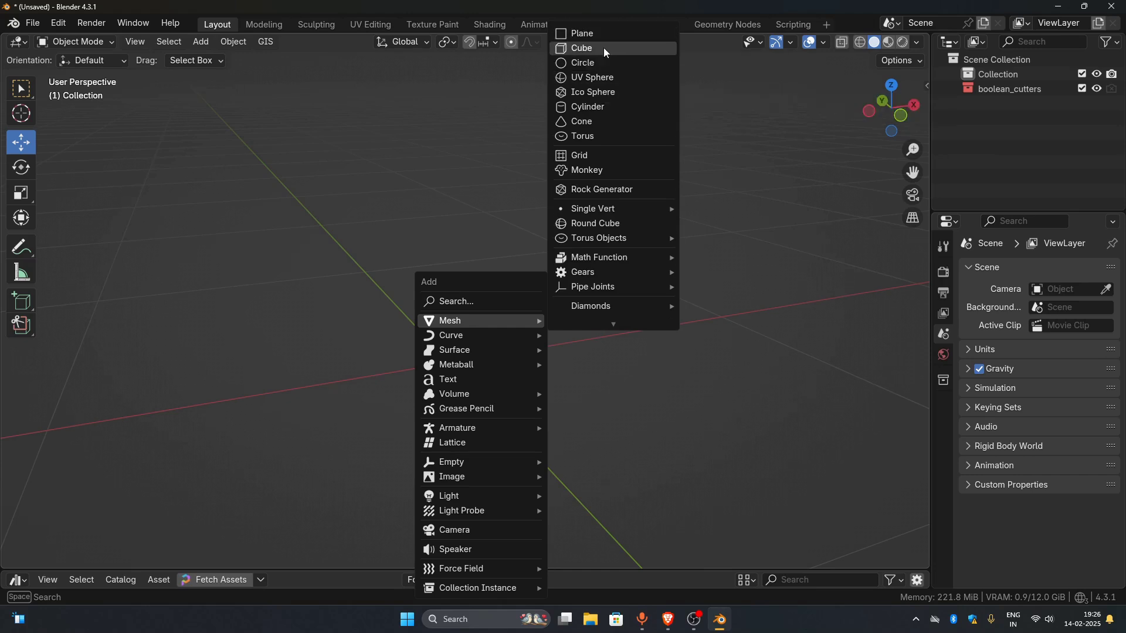
left_click(603, 47)
scroll(561, 382, "down", 4)
scroll(558, 391, "up", 1)
middle_click_drag(559, 391, 522, 338)
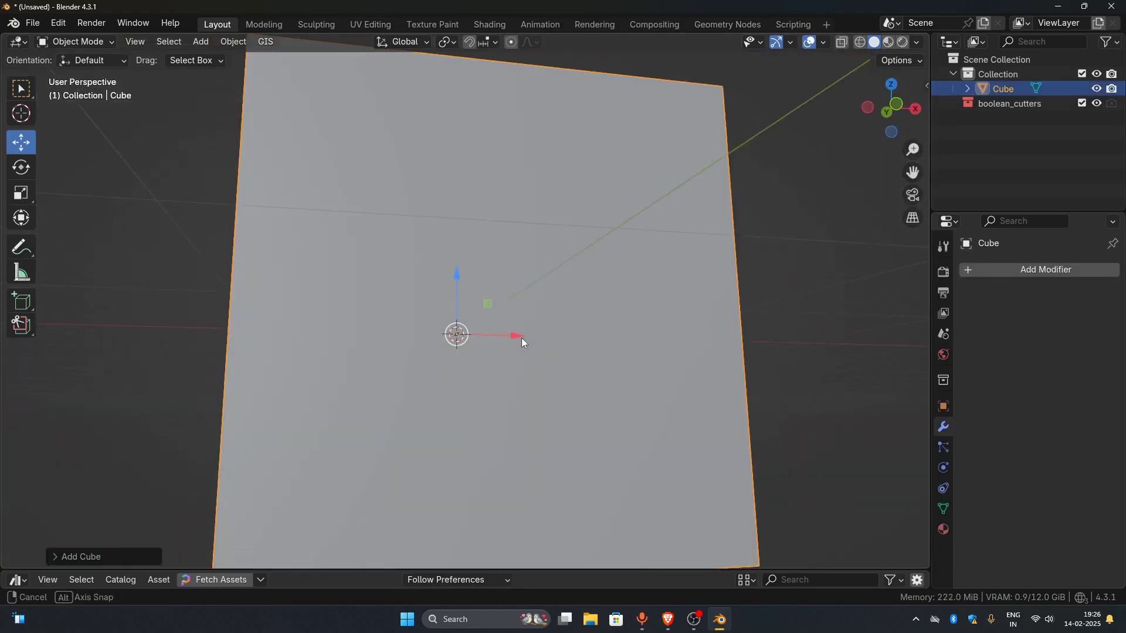
Step: Raise all of the cube's geometry by 1 m along Z in Edit Mode, leaving its origin in place
key("KP_1")
scroll(522, 337, "down", 5)
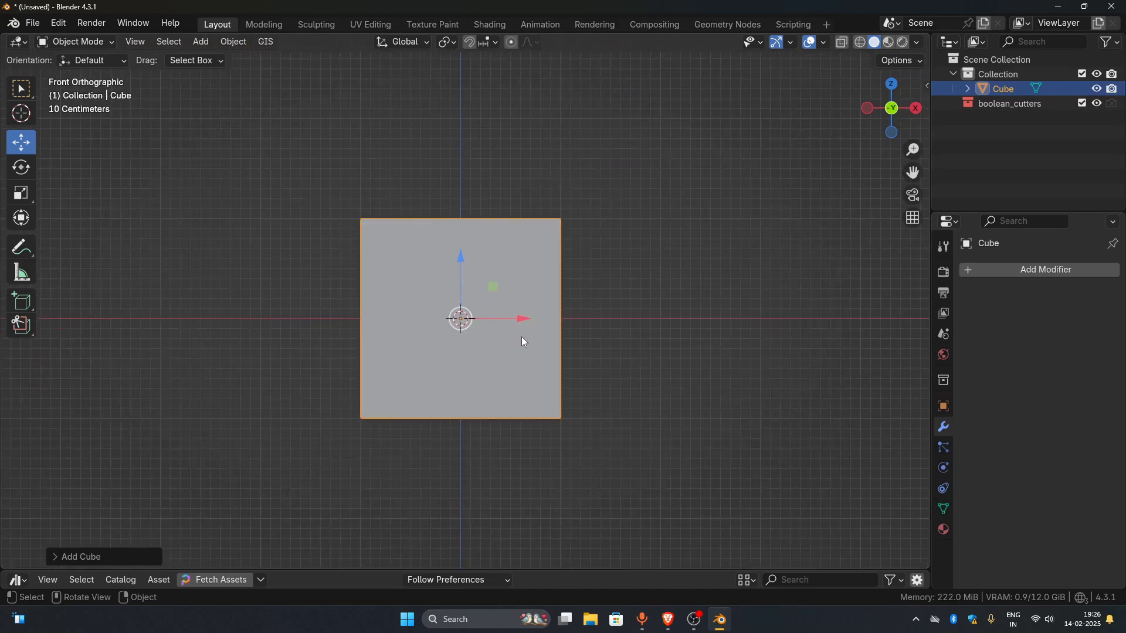
key("Tab")
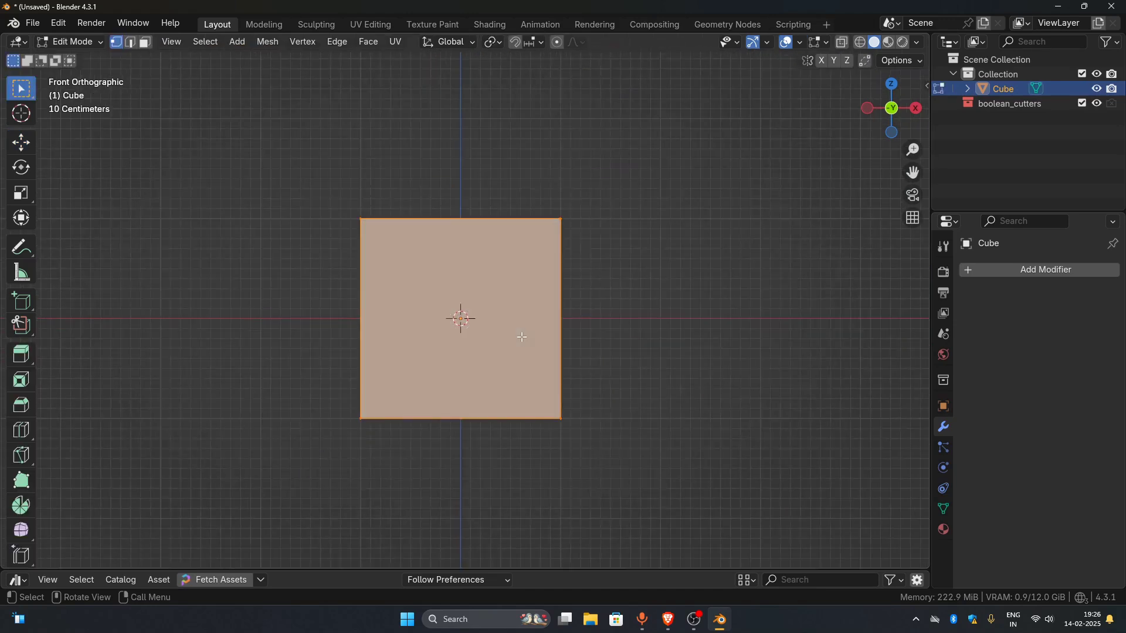
type("gz")
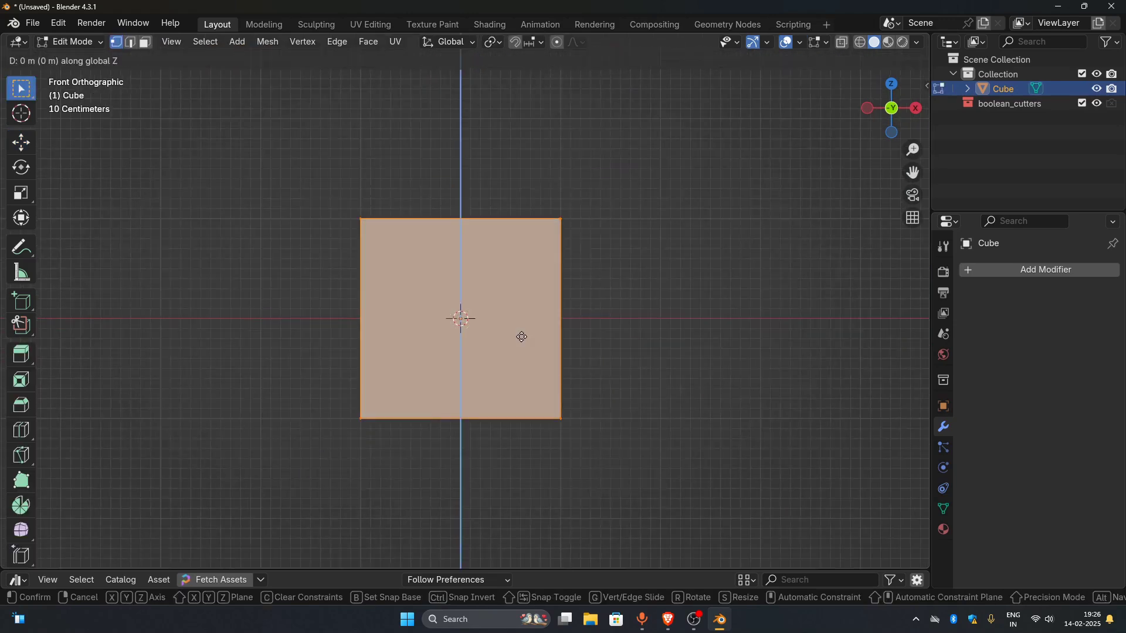
type("1")
key("Return")
key("Tab")
Step: Subdivide all of the cube's faces several times and return to Object Mode
middle_click_drag(487, 370, 516, 382)
middle_click_drag(506, 355, 490, 395, "shift")
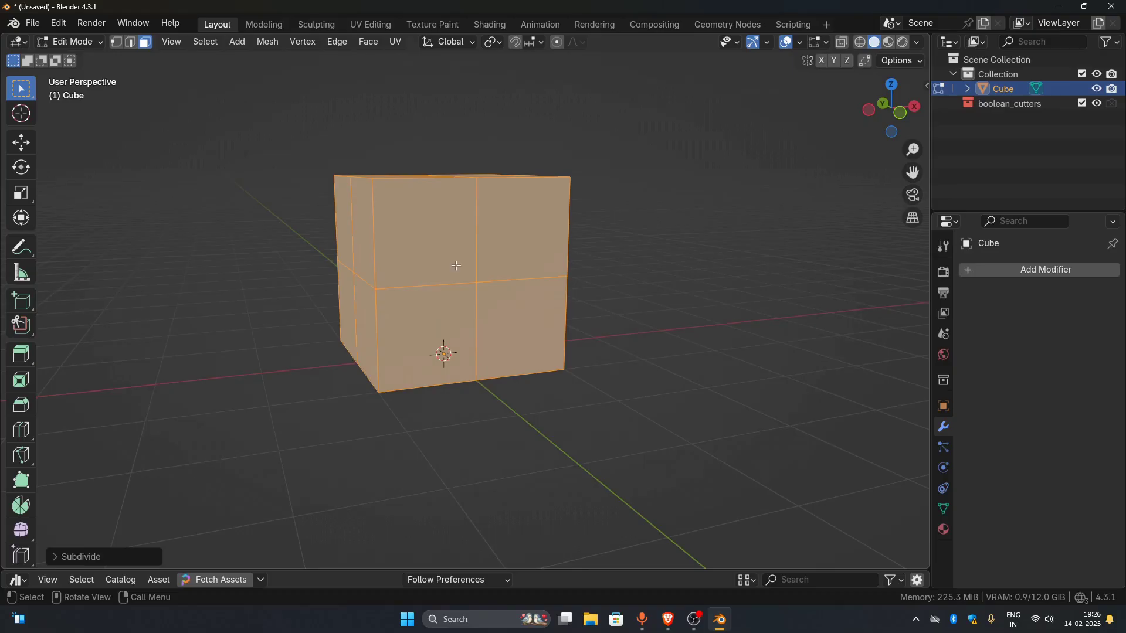
right_click(456, 266)
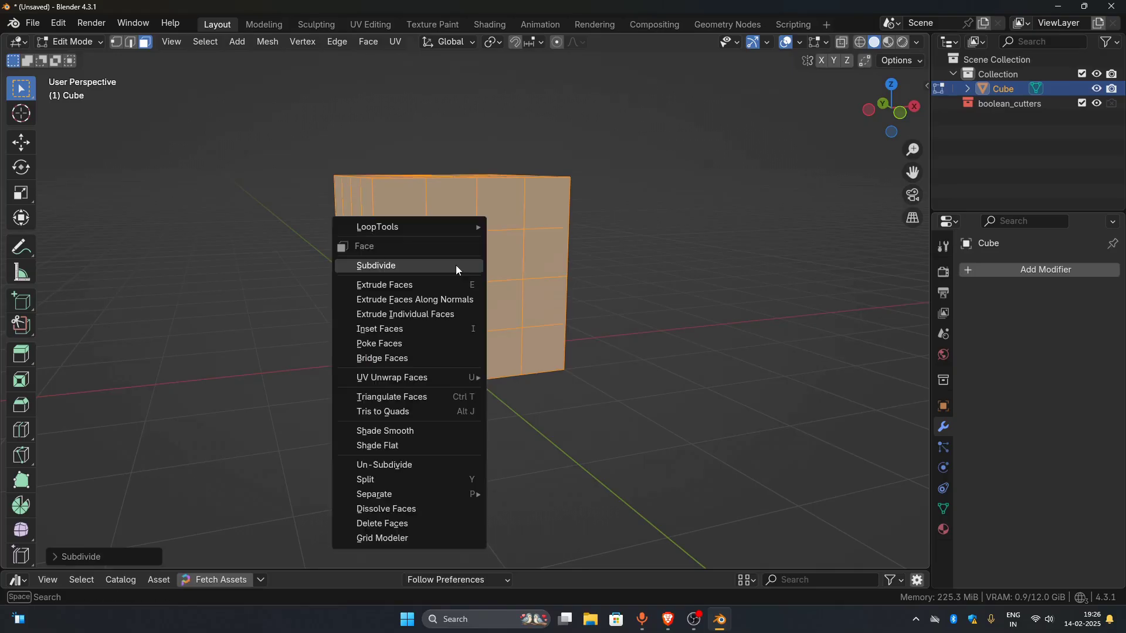
left_click(455, 265)
key("Tab")
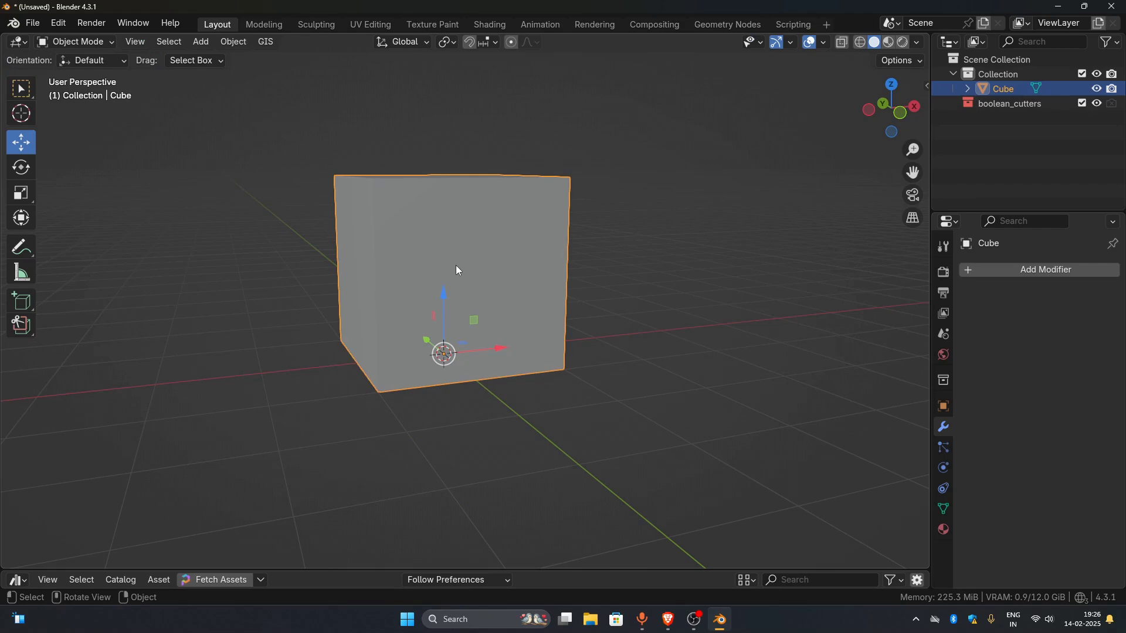
Step: Apply Cell Fracture to the cube using Own Particles, a source limit of 150 and a noise of 1.00
left_click(232, 42)
left_click(238, 45)
mouse_move(283, 460)
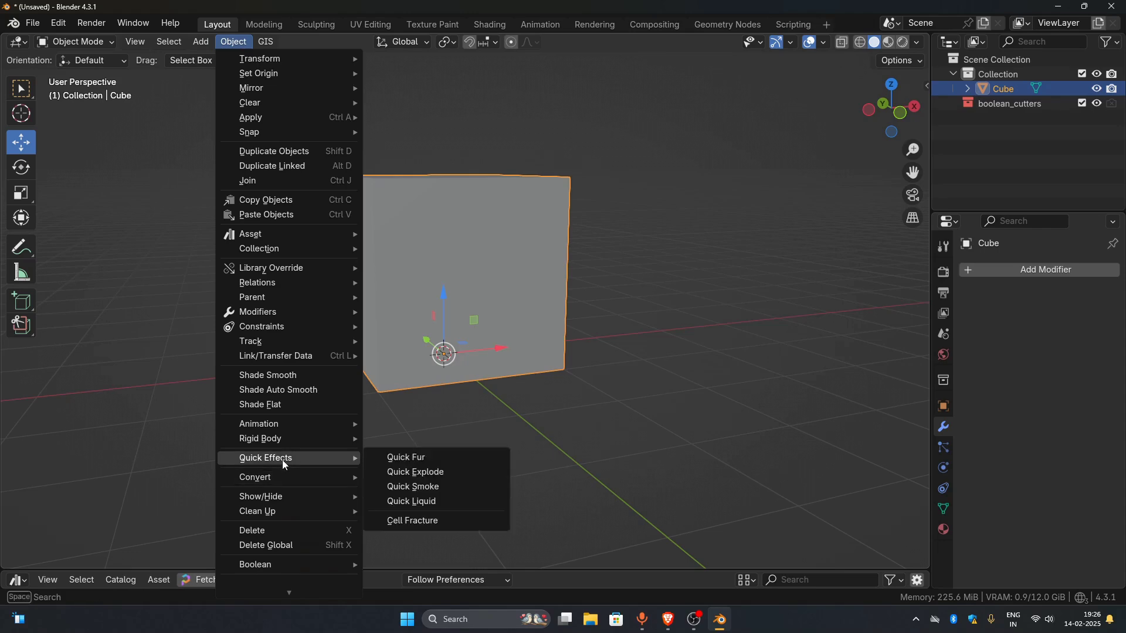
left_click(411, 520)
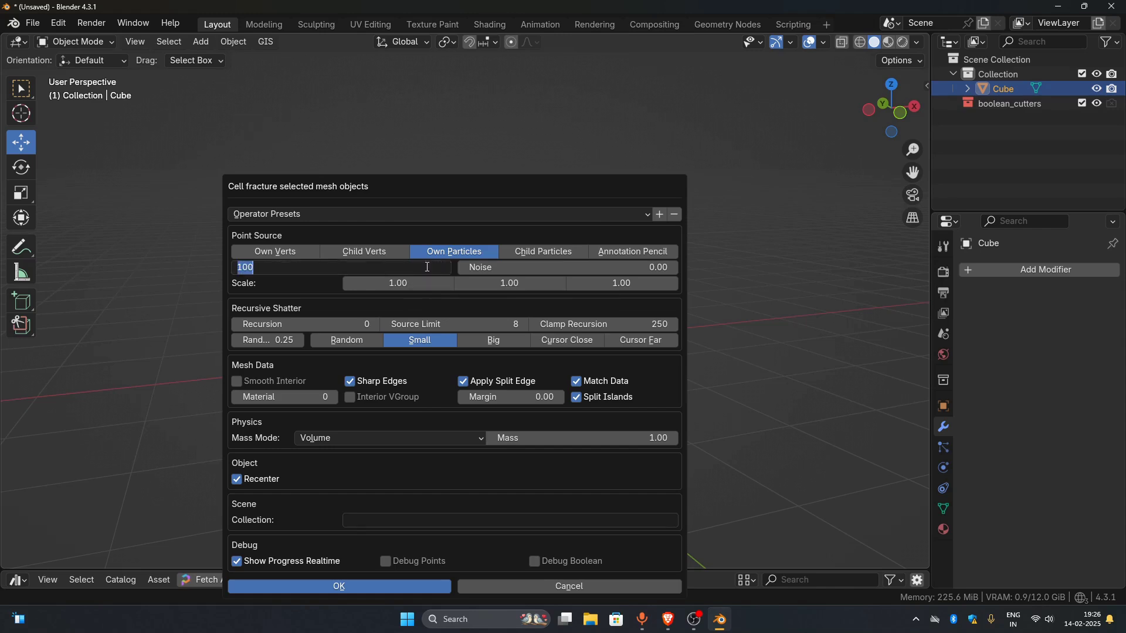
left_click_drag(488, 268, 550, 268)
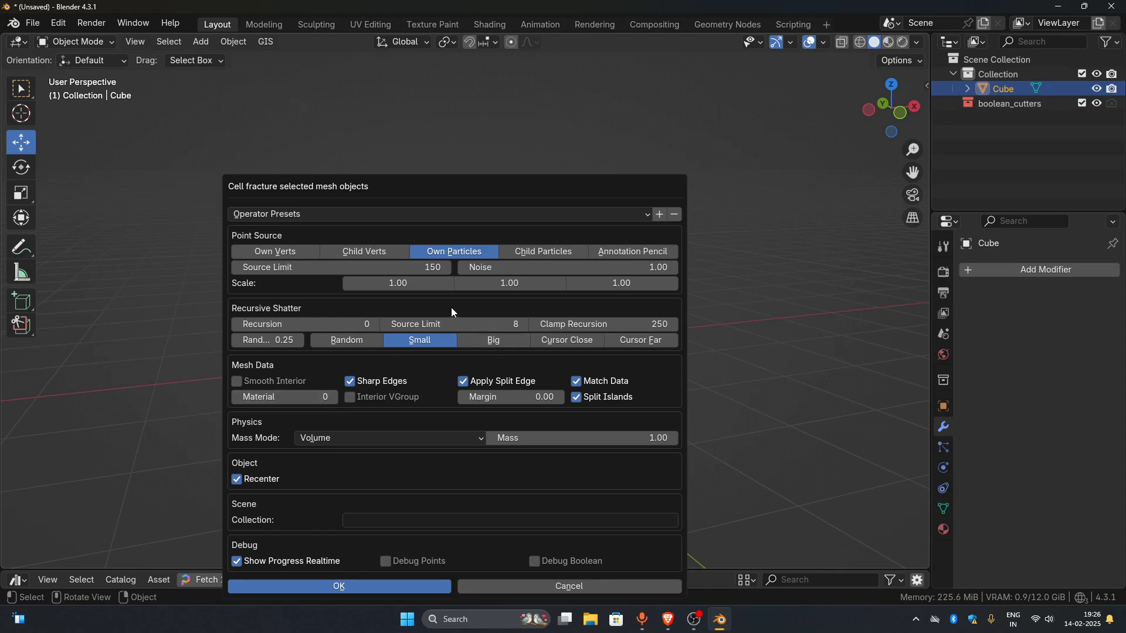
left_click(370, 585)
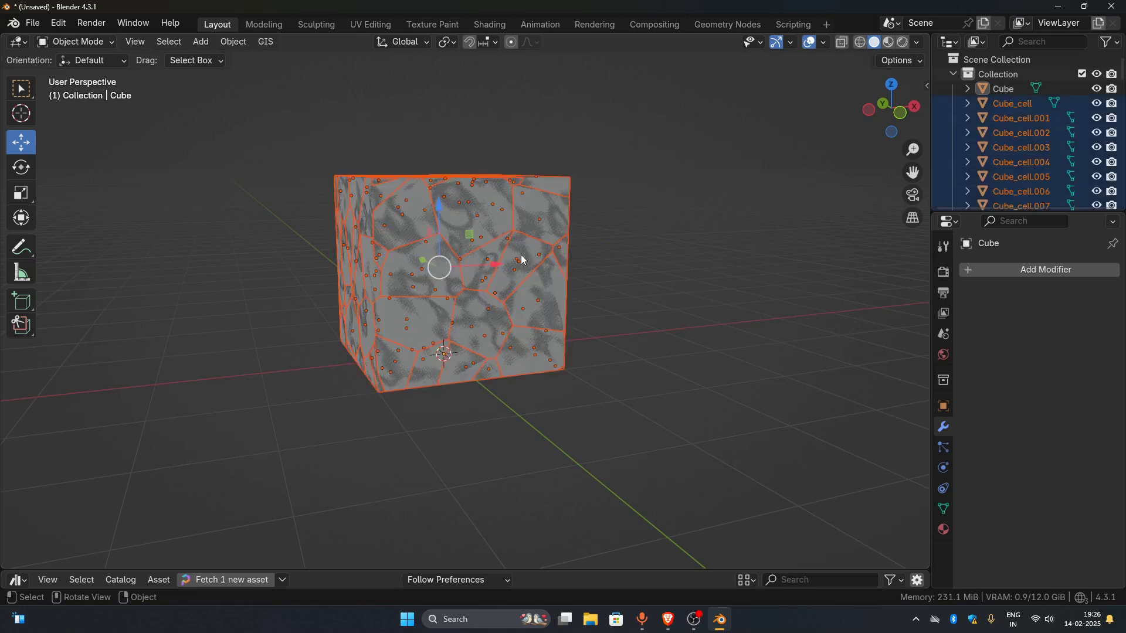
Step: Move the fractured cells along the X axis so they stand apart from the original cube
scroll(549, 313, "up", 3)
scroll(548, 313, "down", 4)
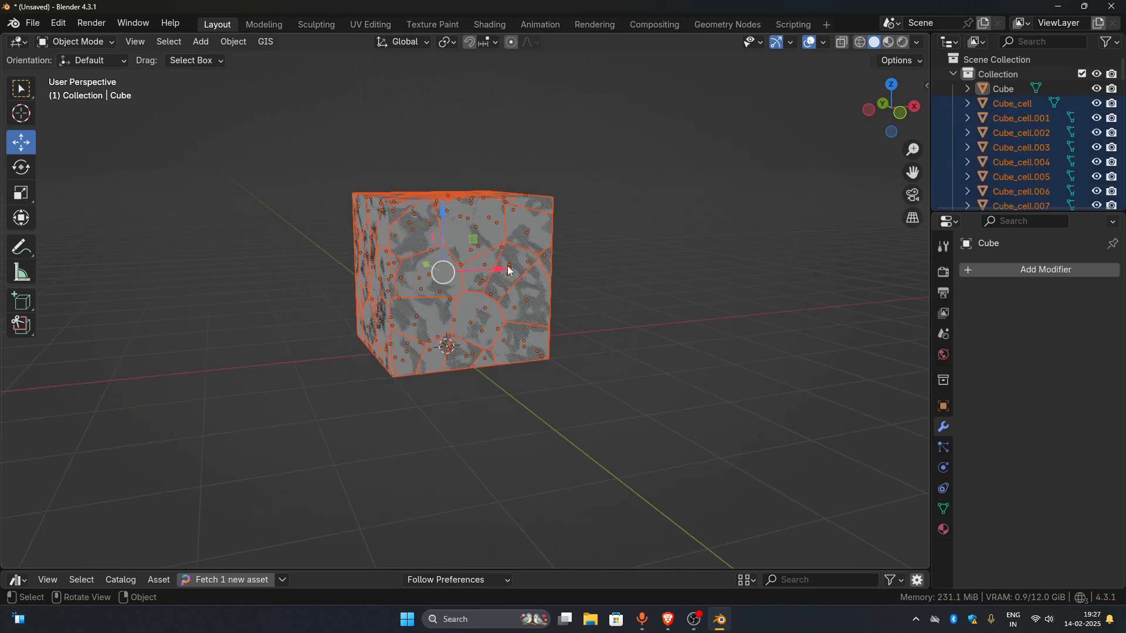
left_click_drag(507, 272, 229, 277)
middle_click_drag(327, 289, 497, 288)
scroll(527, 299, "up", 2)
scroll(519, 325, "down", 1)
scroll(498, 288, "up", 1)
scroll(500, 293, "down", 1)
Step: Select one cell on the fractured cube's front side and move it out along the X axis
left_click(473, 290)
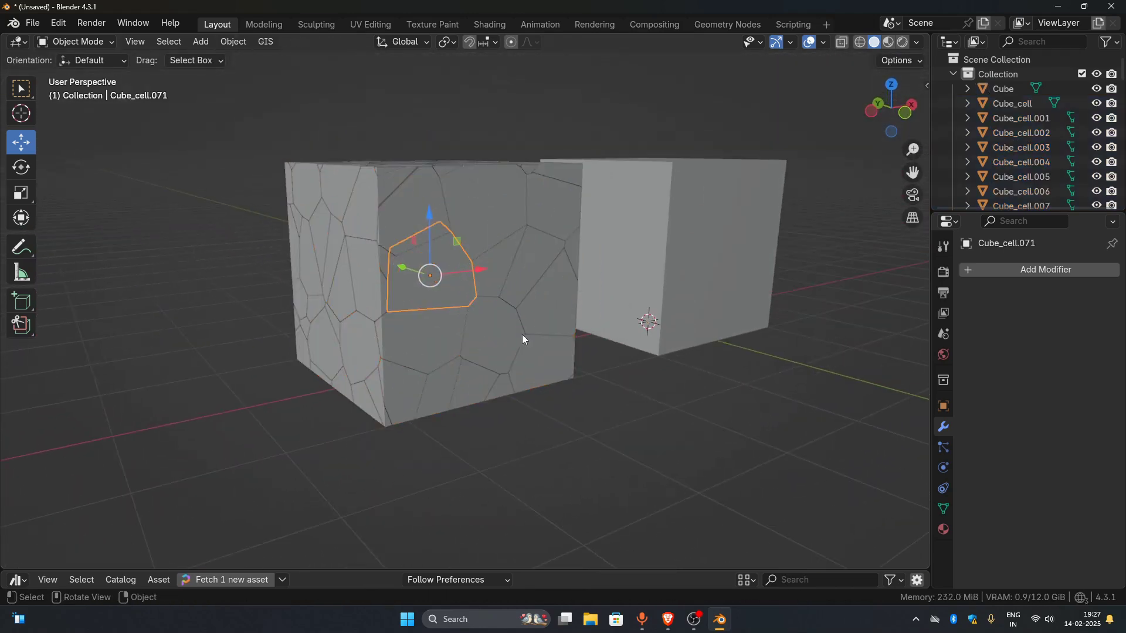
scroll(522, 336, "up", 2)
left_click_drag(472, 268, 233, 302)
scroll(305, 319, "down", 3)
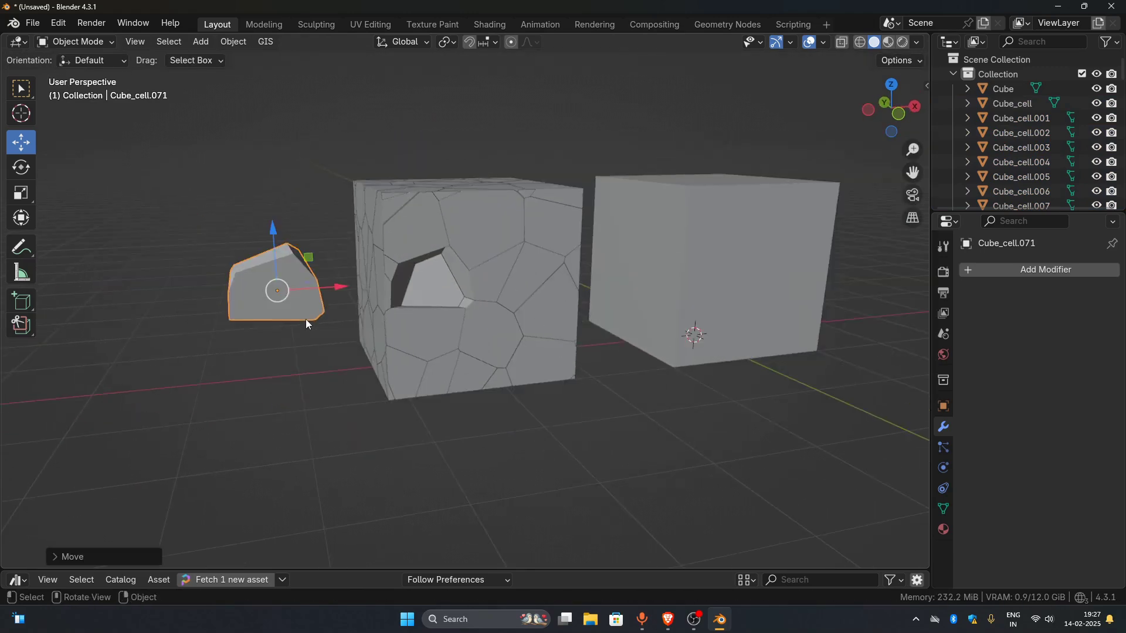
middle_click_drag(305, 319, 428, 325)
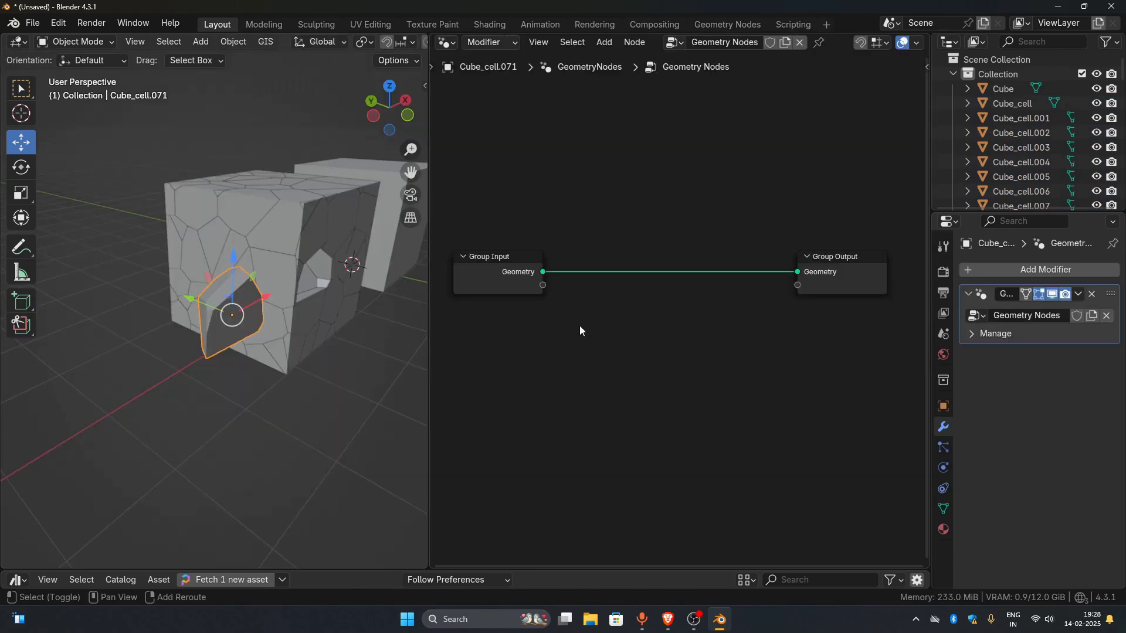
Step: Insert a Mesh to Volume node between Group Input and Group Output
key("shift+a")
type("mesh to volume")
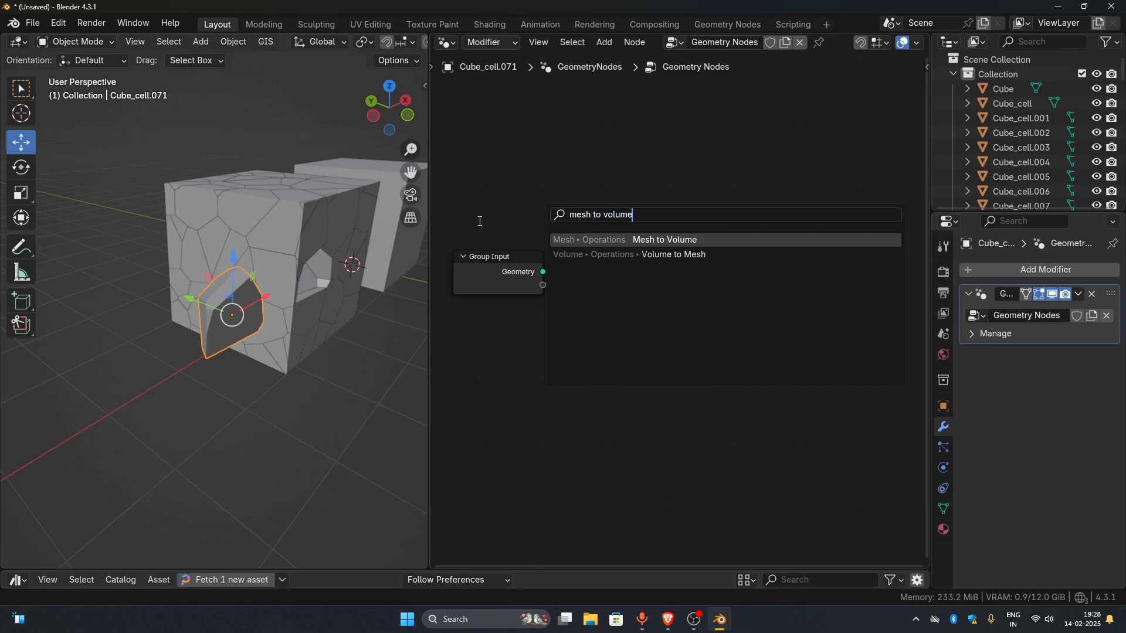
key("Return")
left_click(572, 252)
middle_click_drag(229, 337, 234, 371)
scroll(130, 340, "up", 2)
scroll(240, 368, "up", 2)
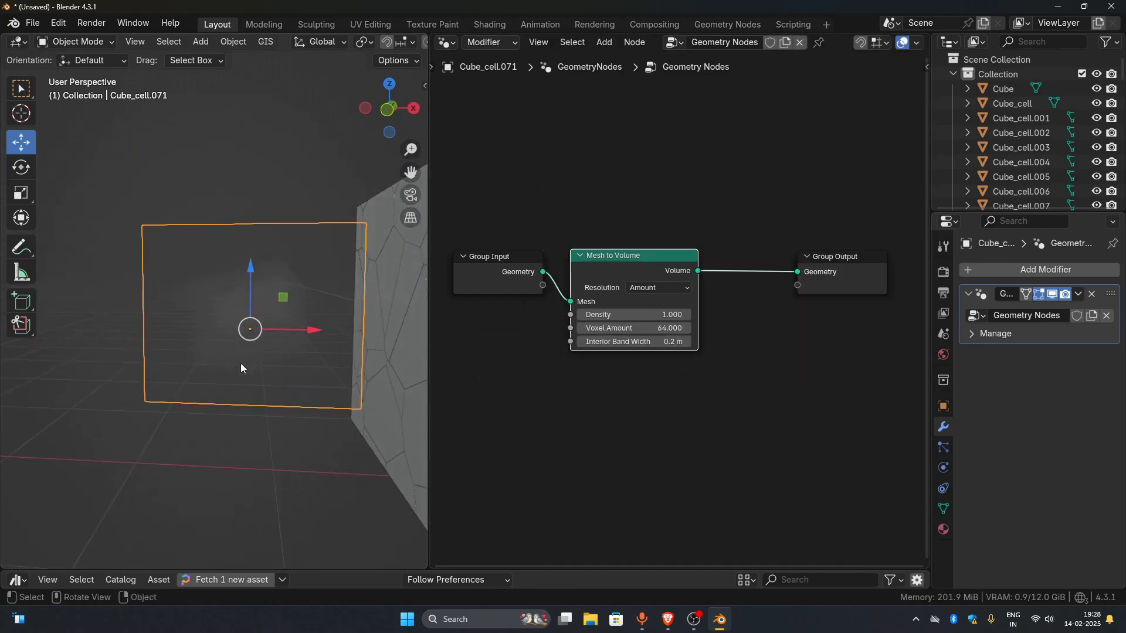
Step: Set the Mesh to Volume node's density to 30.9
left_click_drag(627, 315, 800, 315)
scroll(370, 387, "down", 2)
mouse_move(370, 387)
middle_mouse_down()
mouse_move(308, 400)
mouse_move(350, 397)
middle_mouse_up()
scroll(634, 451, "down", 3)
Step: Insert a Volume to Mesh node between Mesh to Volume and Group Output
middle_click_drag(605, 450, 610, 364)
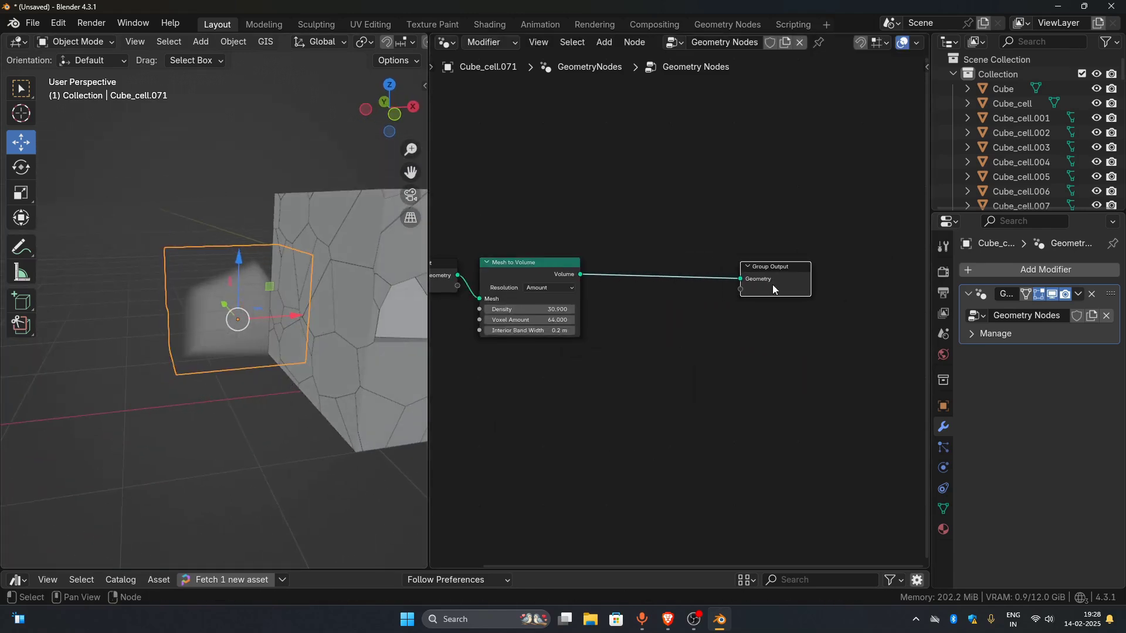
scroll(614, 348, "up", 1)
key("shift+a")
type("volume to mesh")
key("Return")
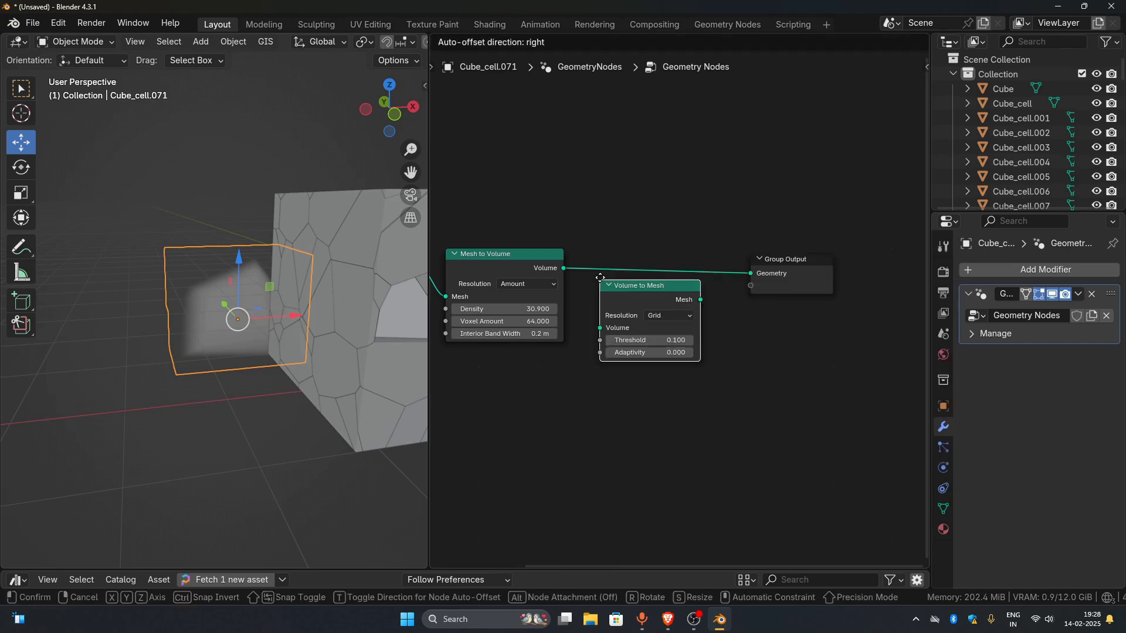
left_click(609, 265)
Step: Inspect the surface of the converted piece and widen the 3D viewport beside the node editor
middle_click_drag(346, 340, 281, 352)
scroll(203, 329, "up", 3)
scroll(281, 352, "up", 2)
middle_click_drag(282, 352, 452, 397)
scroll(329, 364, "down", 4)
left_click_drag(428, 397, 505, 394)
scroll(299, 364, "down", 3)
middle_click_drag(297, 359, 306, 400)
scroll(574, 402, "down", 1)
middle_click_drag(575, 402, 600, 380)
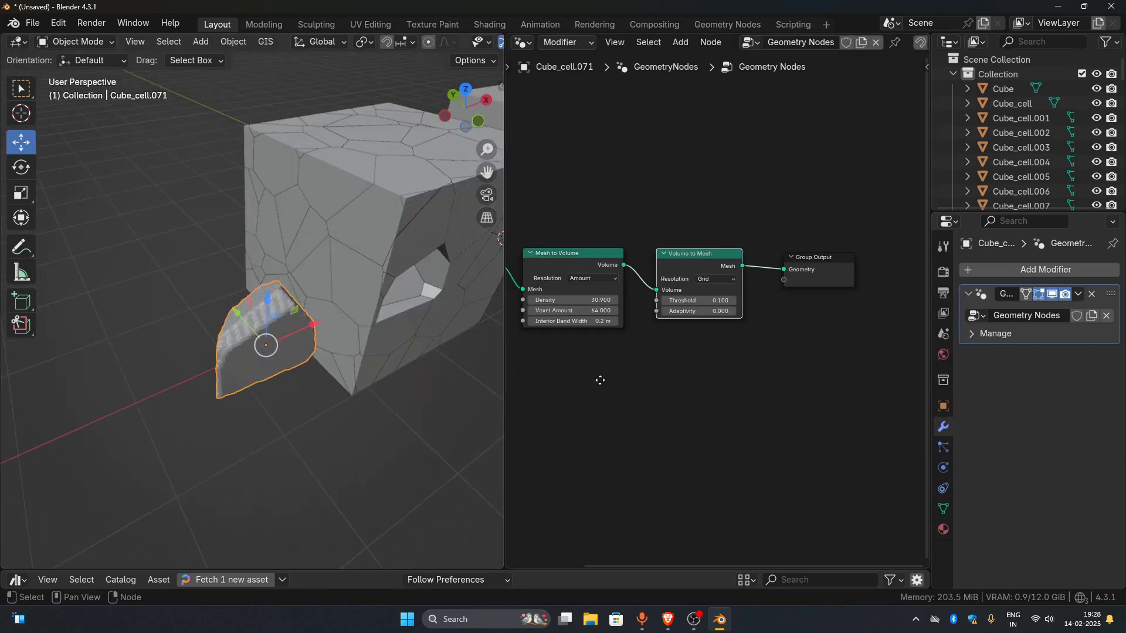
Step: Try different Adaptivity and Threshold values on the Volume to Mesh node
left_click_drag(698, 311, 762, 312)
middle_click_drag(352, 308, 311, 288)
left_click_drag(697, 300, 625, 311)
middle_click_drag(258, 352, 390, 351)
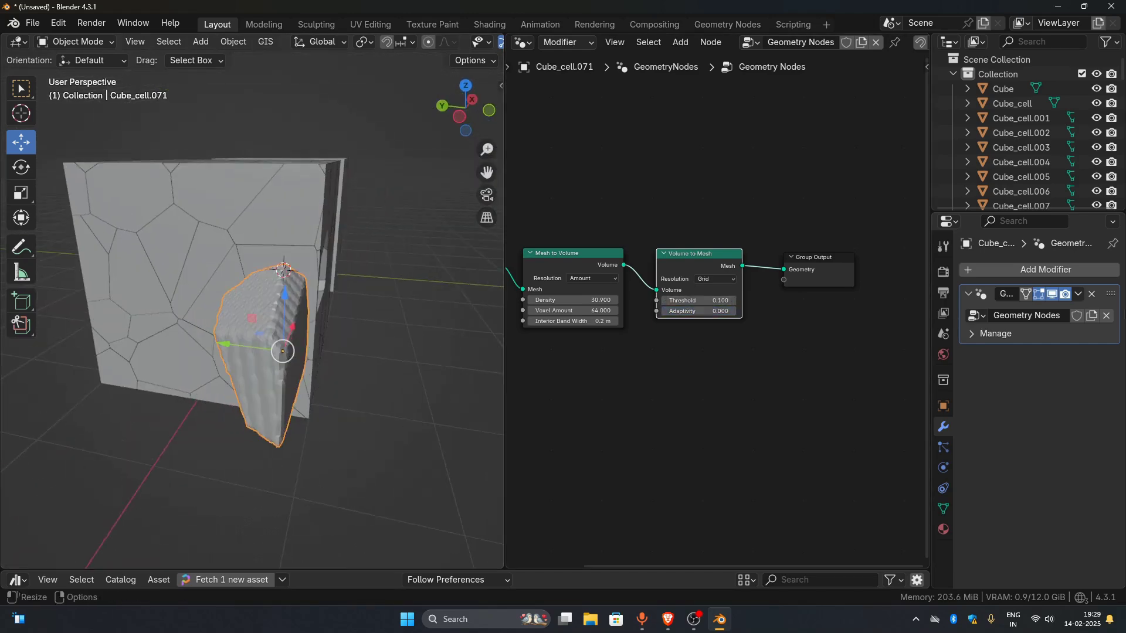
Step: Add a Smooth modifier to the separated piece, set its Repeat to 40 and check the rounded surface
left_click(1038, 270)
mouse_move(1022, 322)
left_click(983, 270)
left_click(873, 298)
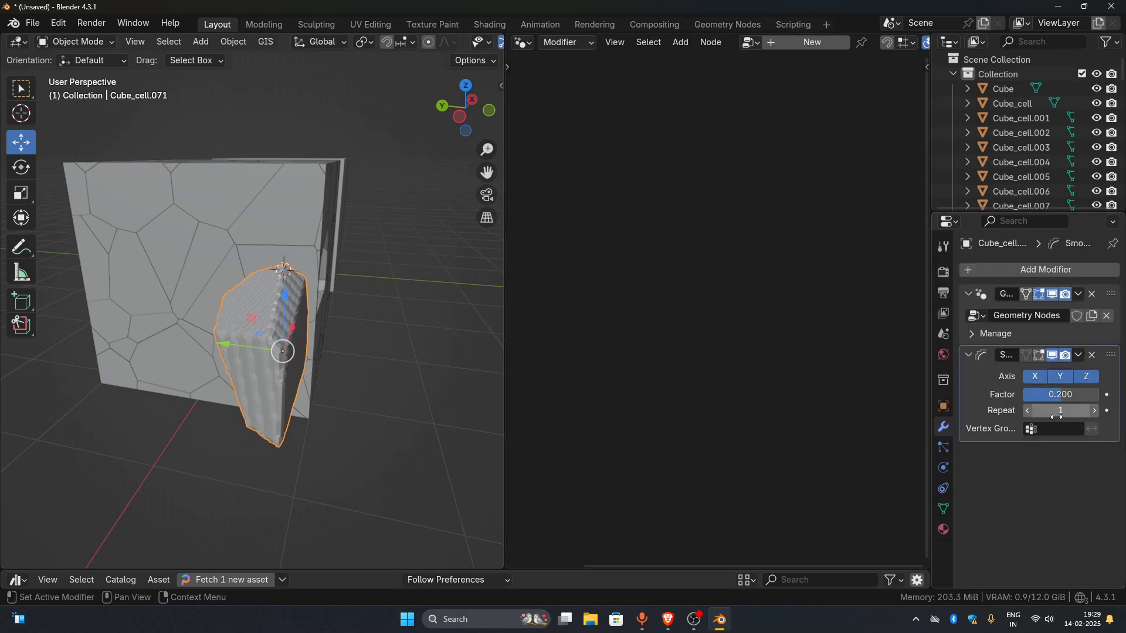
middle_click_drag(287, 346, 375, 322)
scroll(376, 323, "up", 2)
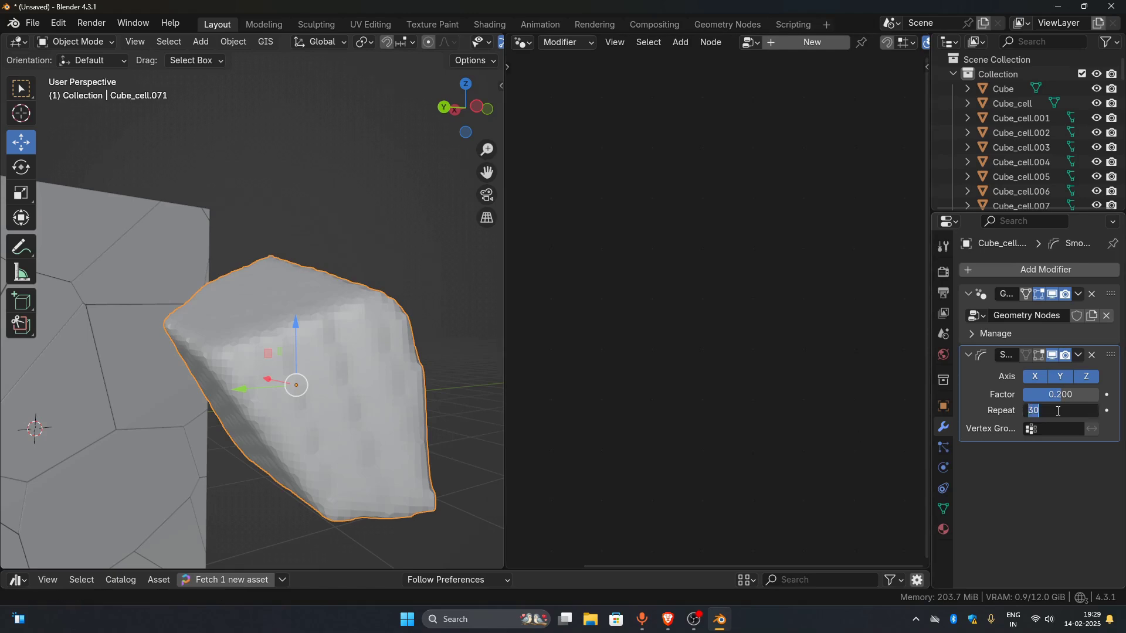
key("Return")
middle_click_drag(328, 417, 190, 432)
scroll(190, 432, "up", 2)
scroll(671, 360, "down", 1)
mouse_move(229, 381)
middle_mouse_down()
mouse_move(291, 393)
mouse_move(234, 376)
middle_mouse_up()
scroll(291, 393, "down", 5)
Step: Make the Geometry Nodes modifier active and insert a Set Position node between Volume to Mesh and Group Output
left_click(997, 334)
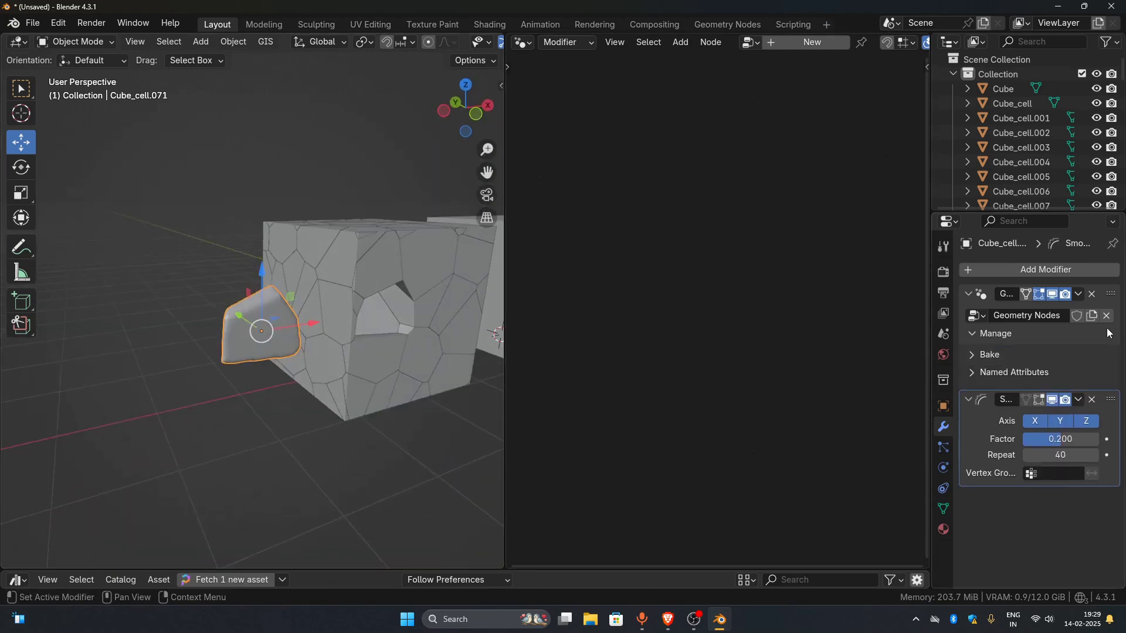
left_click(997, 334)
left_click(981, 299)
scroll(757, 305, "up", 8)
left_click_drag(779, 268, 887, 268)
middle_click_drag(786, 308, 731, 296)
key("shift+a")
type("set position")
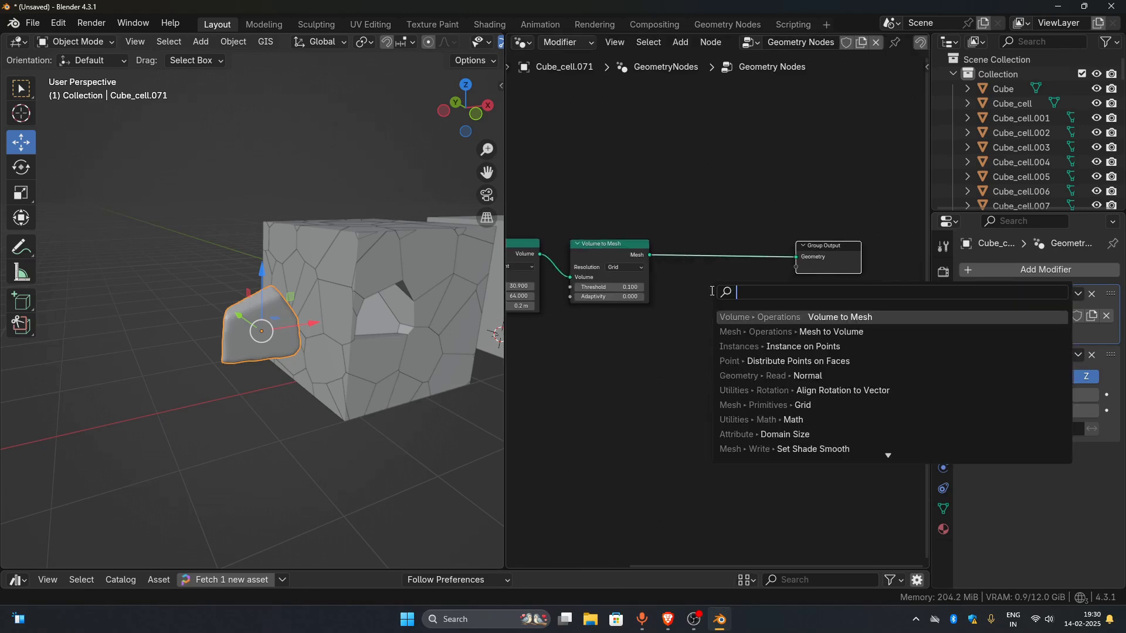
key("Return")
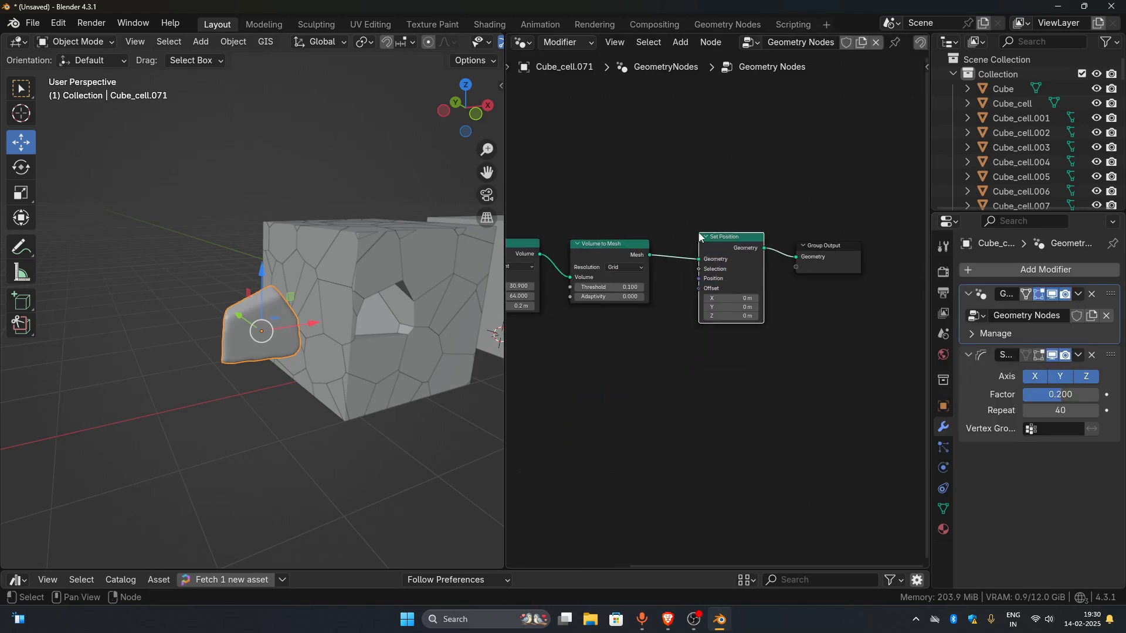
Step: Add a Noise Texture node and connect its Color output to the Set Position node's Offset
left_click(727, 276)
key("shift+a")
type("noise")
key("Return")
left_click(612, 314)
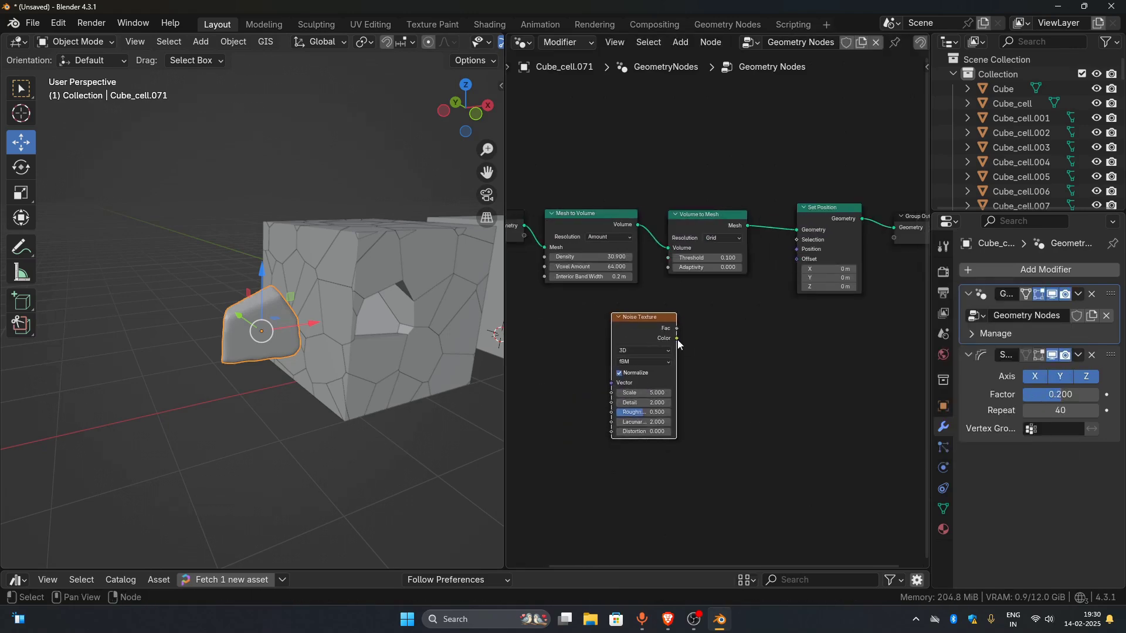
left_click_drag(677, 339, 797, 258)
scroll(410, 310, "up", 1)
middle_click_drag(411, 311, 234, 336)
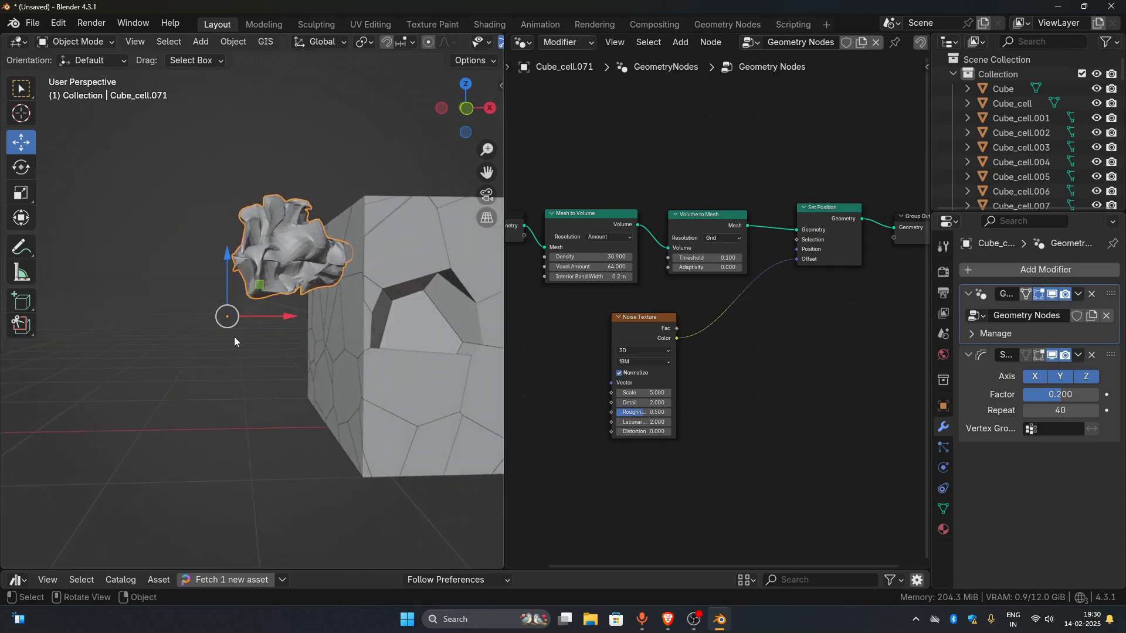
Step: Try centring the noise displacement by subtracting 0.5 with a Vector Math node and lowering the noise scale
key("shift+a")
type("vec m")
key("Return")
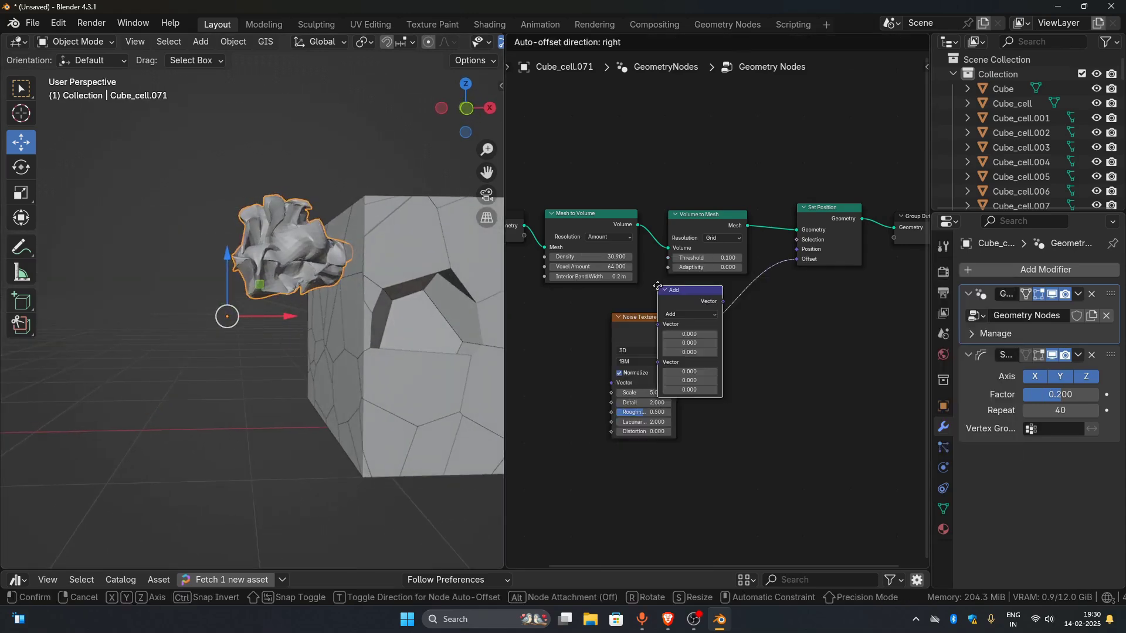
left_click(701, 297)
type(".5")
key("Return")
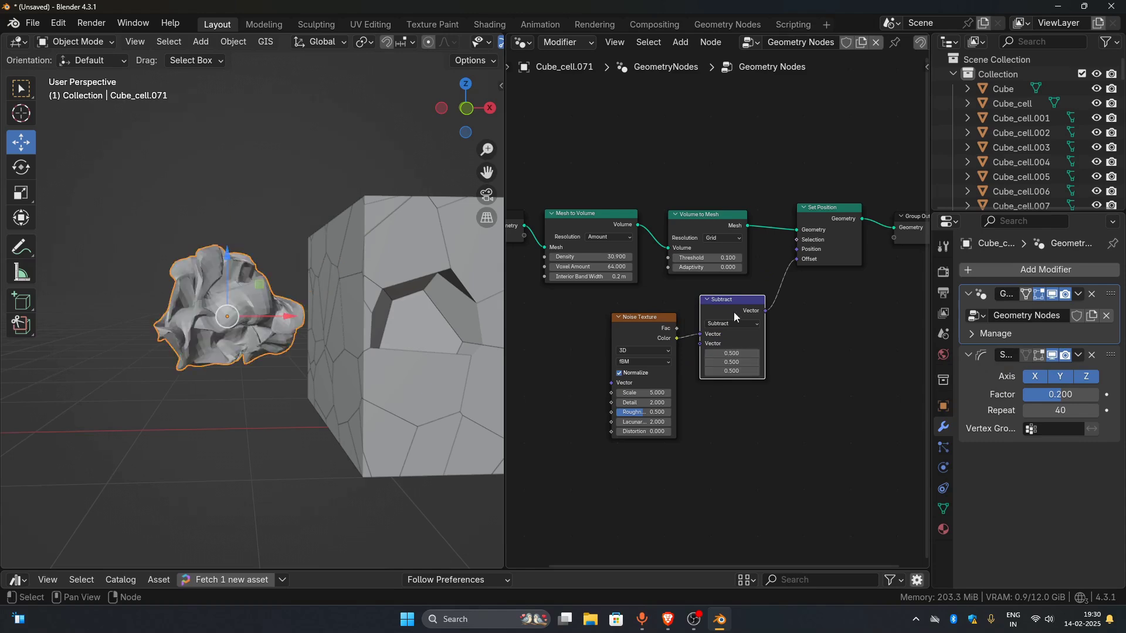
middle_click_drag(252, 346, 296, 351)
scroll(610, 405, "up", 4)
left_click_drag(599, 425, 578, 422)
middle_click_drag(399, 332, 803, 315)
Step: Insert a Vector Math node set to Subtract, with 0.5 on all axes, between Noise Texture and Set Position
key("shift+a")
type("ve")
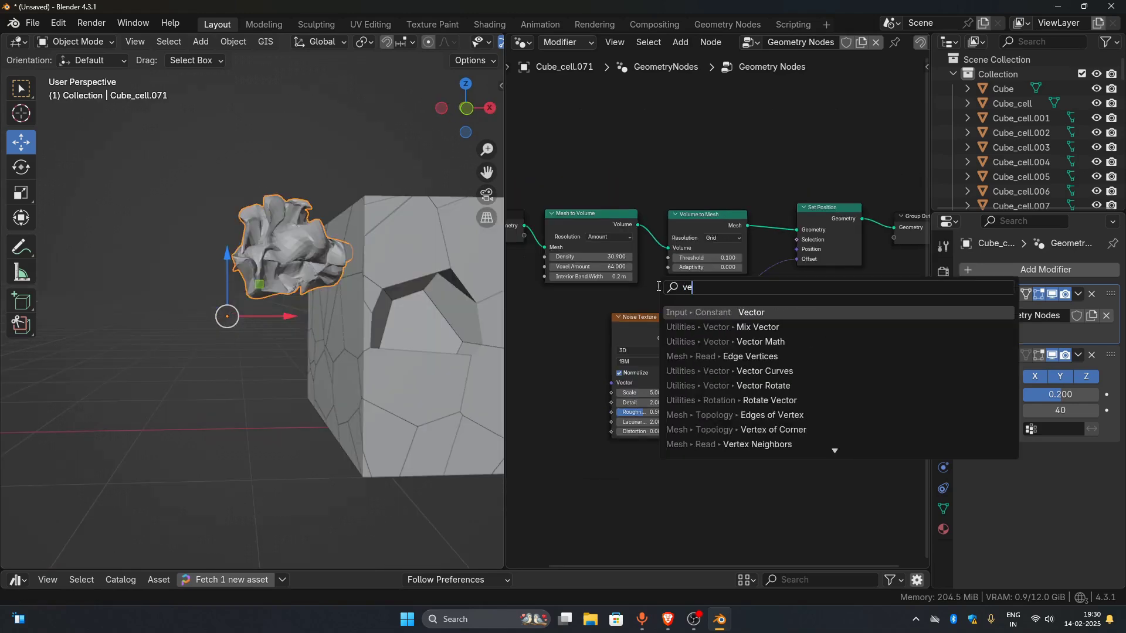
type("c")
key("Return")
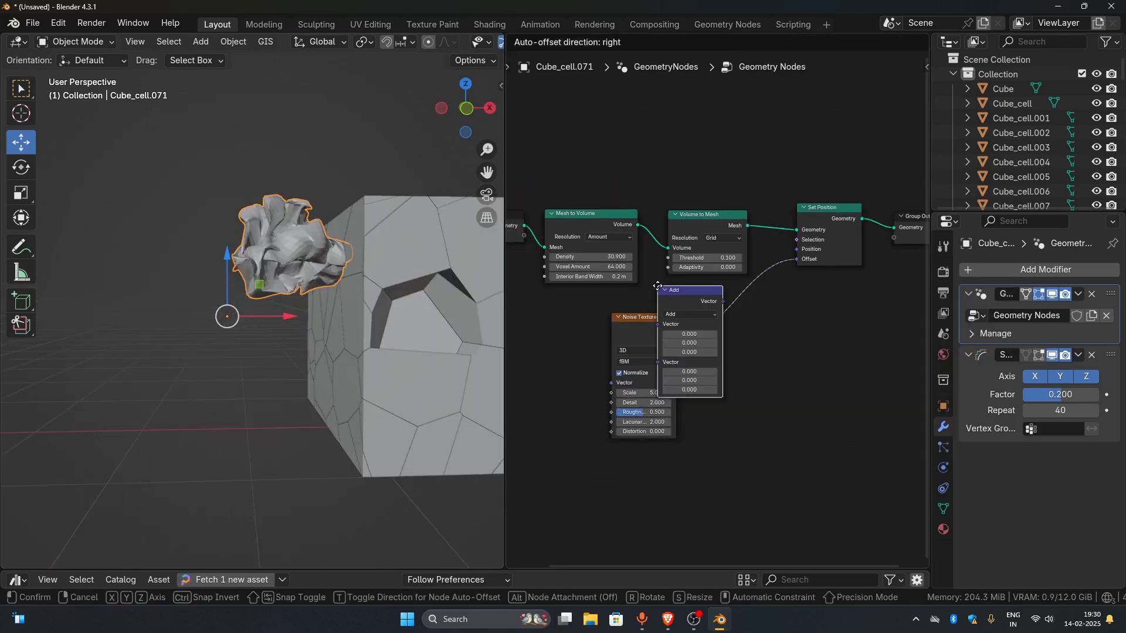
left_click(732, 319)
type(".5")
key("Return")
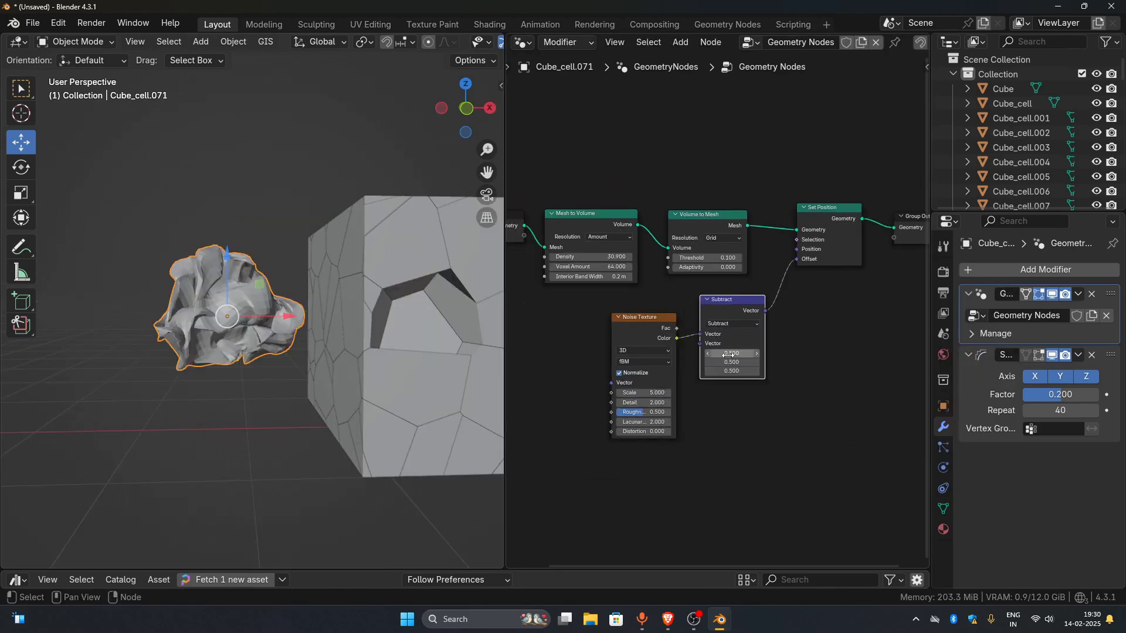
Step: Lower the Noise Texture's Scale until the separated piece has broad, soft bumps
middle_click_drag(317, 346, 356, 355)
scroll(622, 410, "up", 4)
mouse_move(610, 423)
left_mouse_down()
mouse_move(578, 424)
mouse_move(607, 423)
mouse_move(589, 423)
left_mouse_up()
mouse_move(317, 346)
middle_mouse_down()
mouse_move(344, 333)
mouse_move(245, 367)
mouse_move(299, 350)
middle_mouse_up()
scroll(299, 349, "down", 2)
scroll(792, 317, "down", 3)
Step: Move Group Output farther away and insert a Set Shade Smooth node between it and Set Position
middle_click_drag(821, 293, 617, 316)
left_click(753, 257)
left_click_drag(753, 256, 917, 258)
key("shift+a")
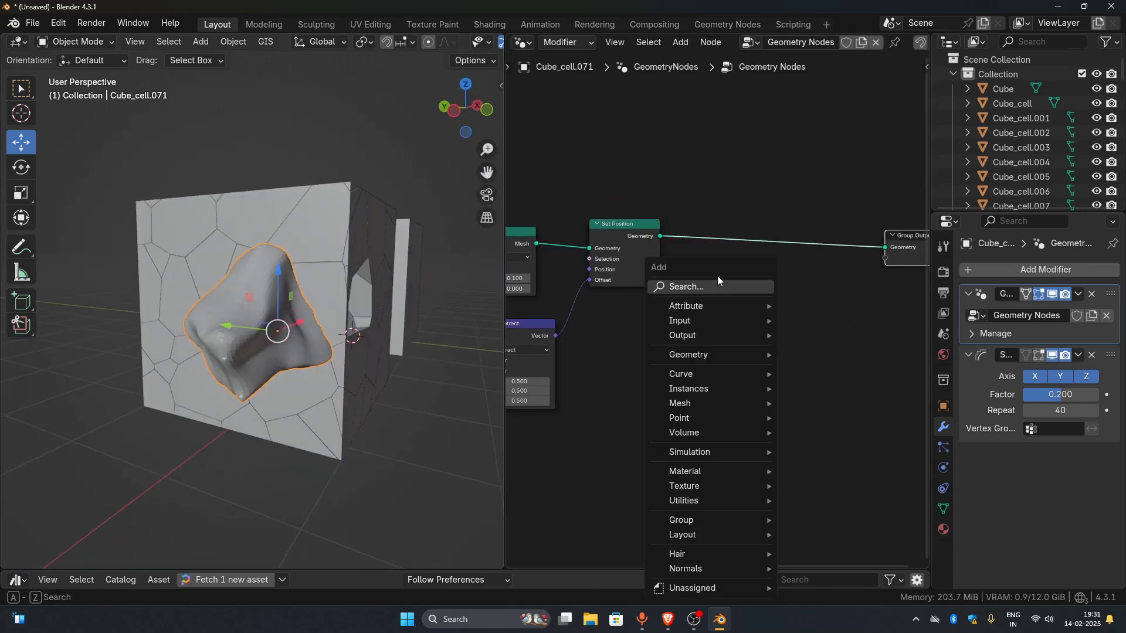
type("sha")
key("Return")
left_click(701, 217)
Step: Widen the 3D viewport and select all the fractured cube pieces in wireframe, keeping the reshaped piece active
middle_click_drag(378, 339, 264, 332)
scroll(839, 253, "down", 6)
left_click_drag(505, 332, 770, 340)
scroll(515, 377, "down", 5)
scroll(514, 377, "up", 2)
middle_click_drag(515, 377, 492, 347)
scroll(493, 347, "down", 2)
left_click(699, 42)
middle_click_drag(572, 268, 528, 270)
left_click_drag(395, 181, 624, 482)
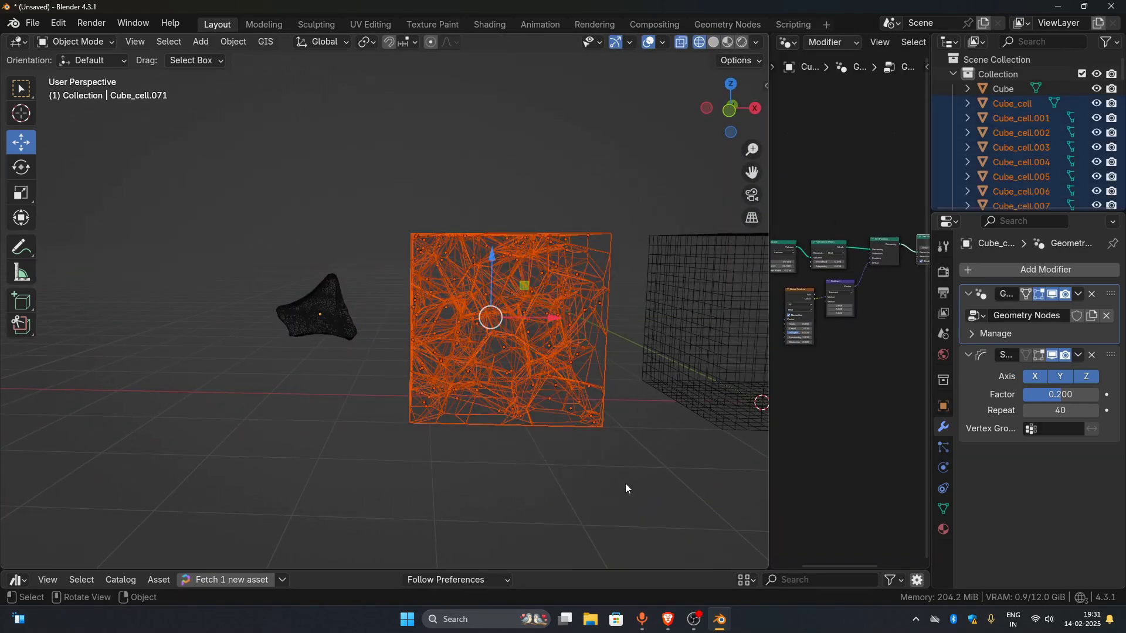
mouse_move(336, 325)
middle_mouse_down()
mouse_move(402, 371)
mouse_move(388, 329)
middle_mouse_up()
key("shift+z")
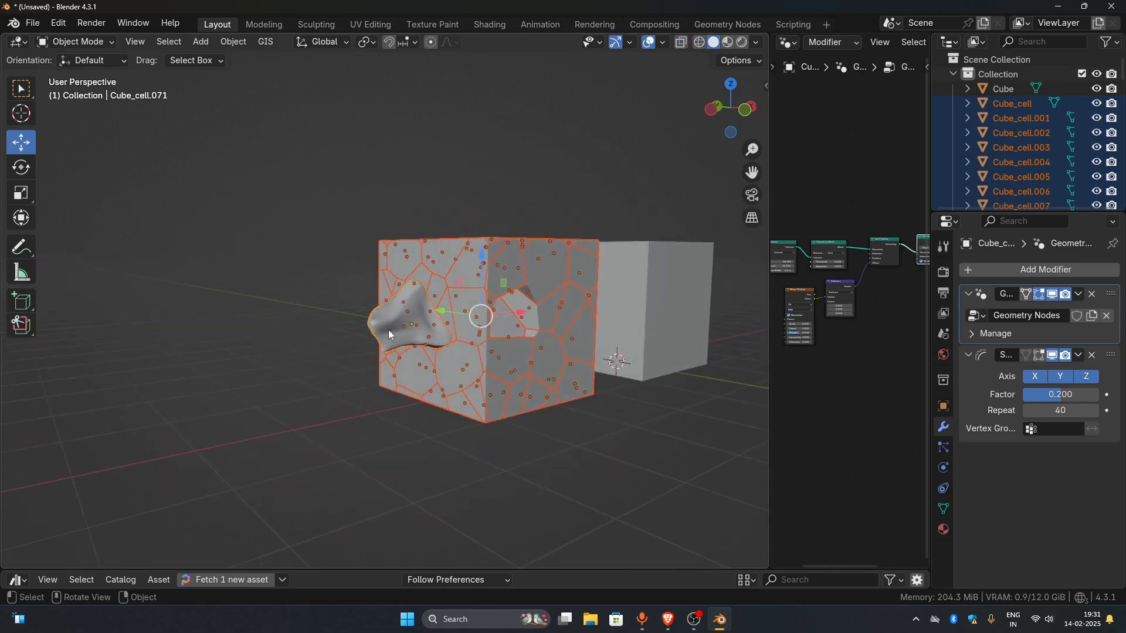
Step: Copy the reshaped piece's modifiers to all the selected cube pieces
key("ctrl+l")
left_click(362, 449)
scroll(388, 443, "up", 3)
middle_click_drag(404, 434, 434, 469)
Step: Move an upper front piece out of the block, past the separated rock, and examine its shape
left_click(532, 290)
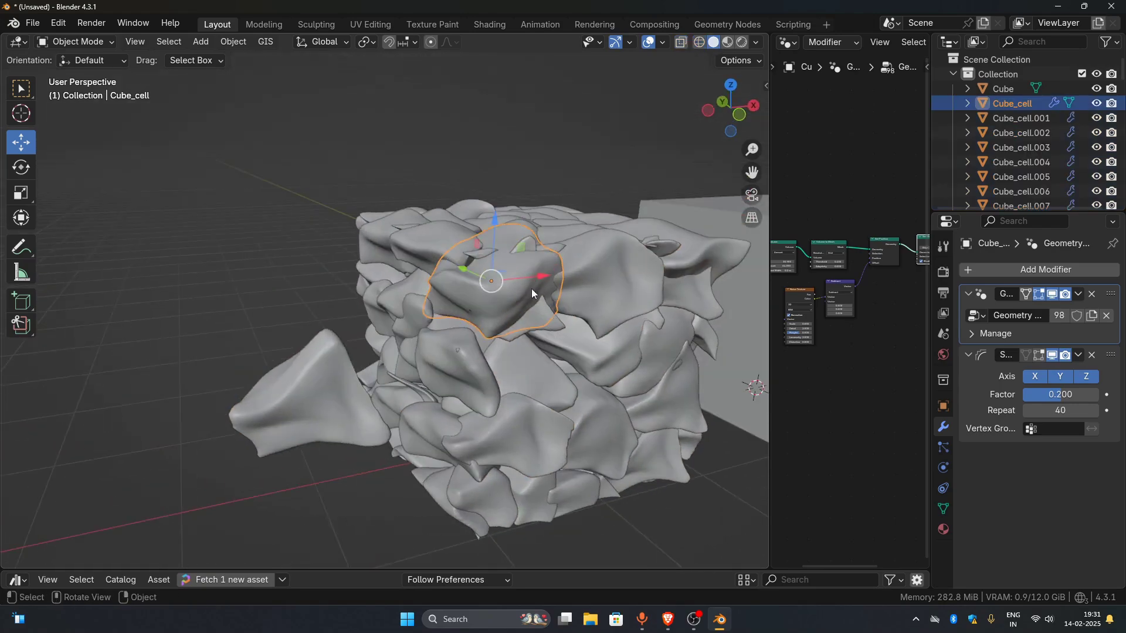
left_click_drag(533, 289, 246, 313)
scroll(293, 364, "down", 2)
middle_click_drag(317, 381, 343, 322)
left_click_drag(418, 272, 302, 271)
middle_click_drag(302, 273, 379, 309)
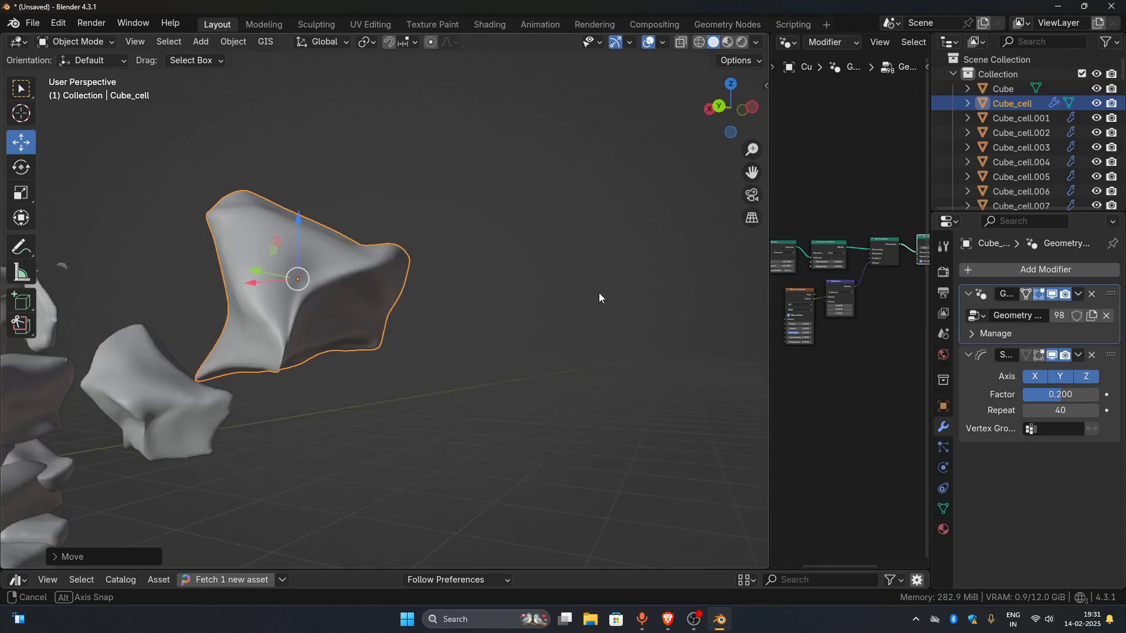
middle_click_drag(599, 293, 390, 347)
scroll(434, 364, "down", 4)
middle_click_drag(480, 374, 481, 329)
scroll(428, 352, "up", 3)
scroll(324, 350, "down", 3)
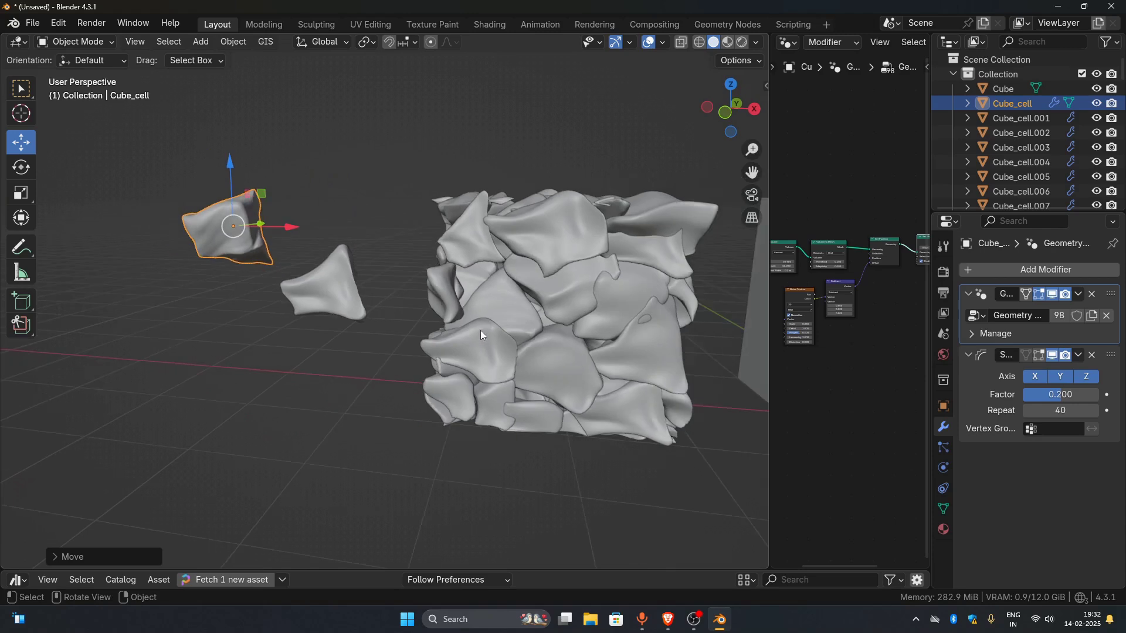
Step: Try converting the block's pieces and the two separated rocks to meshes
scroll(480, 330, "down", 4)
left_click_drag(554, 220, 388, 384, "shift")
left_click(351, 297, "shift")
right_click(350, 298)
left_click(435, 357)
left_click(381, 340)
scroll(328, 305, "up", 4)
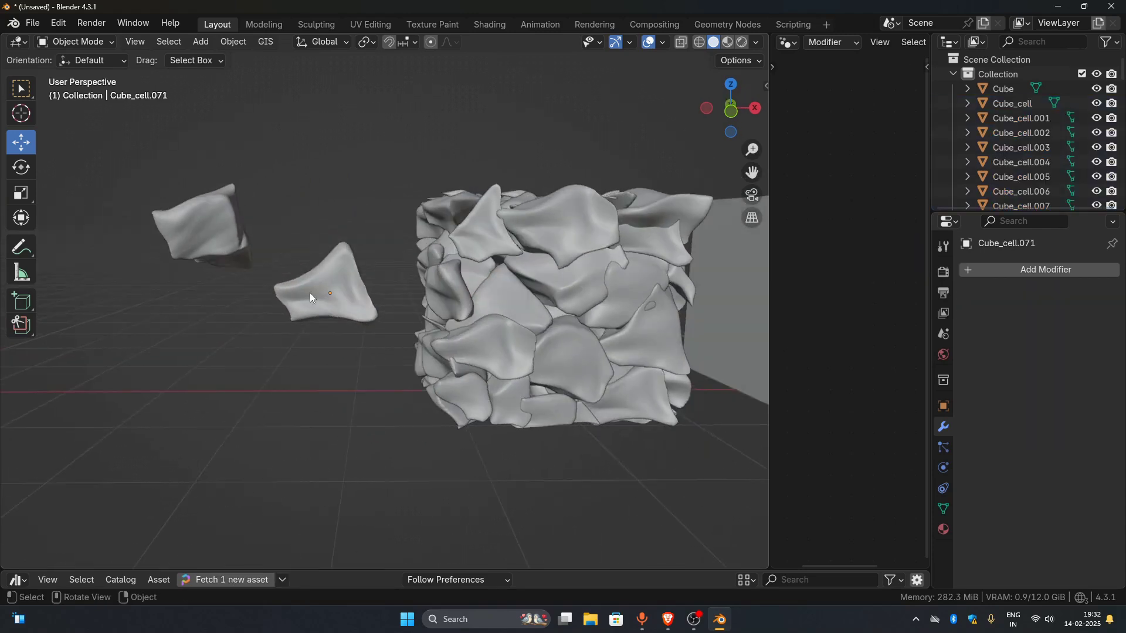
Step: Select the separated rock nearest the block and enlarge the asset browser to show all assets
left_click(310, 293)
scroll(309, 293, "down", 4)
middle_click_drag(310, 293, 421, 327)
scroll(421, 328, "up", 3)
left_click_drag(346, 569, 346, 340)
left_click(44, 397)
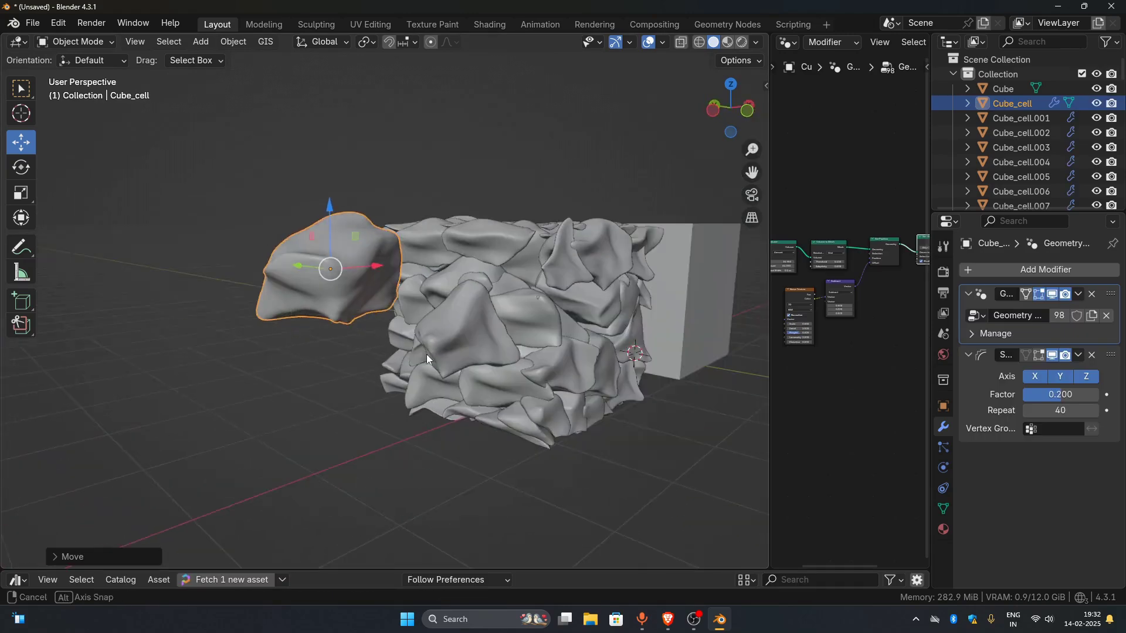
Step: Select all the rock pieces and convert them to meshes to apply their modifiers
middle_click_drag(427, 354, 480, 330)
scroll(480, 330, "down", 4)
left_click_drag(549, 228, 391, 380, "shift")
left_click(350, 297, "shift")
right_click(297, 356)
left_click(432, 374)
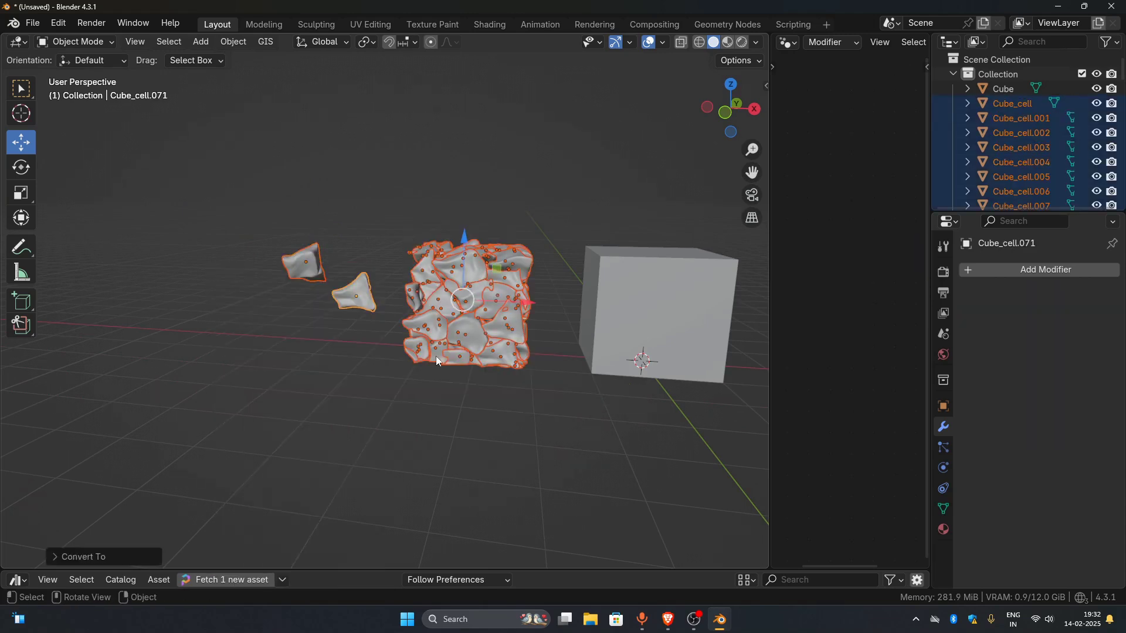
Step: Select only the separated rock beside the block and enlarge the asset browser with all Poly Haven assets listed
left_click(364, 346)
scroll(317, 296, "up", 3)
left_click(310, 293)
middle_click_drag(346, 329, 422, 327)
scroll(421, 327, "down", 3)
scroll(421, 327, "up", 2)
left_click_drag(176, 570, 159, 340)
left_click(46, 399)
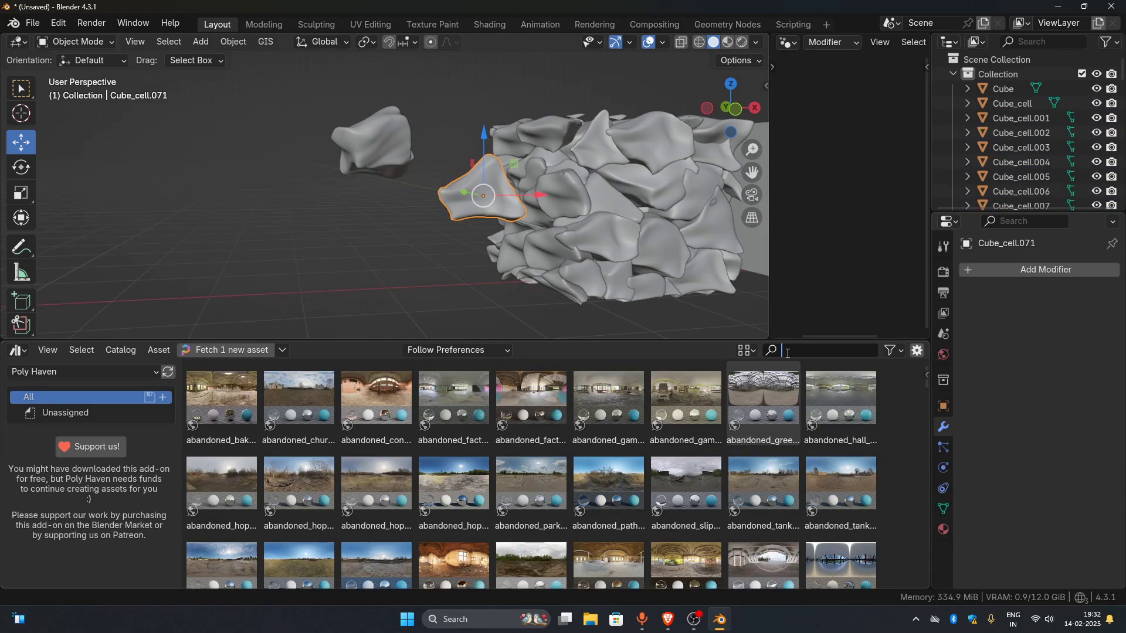
Step: Search the asset library for "rocks" and widen the search to "rock"
type("rocks")
key("Return")
scroll(696, 481, "down", 2)
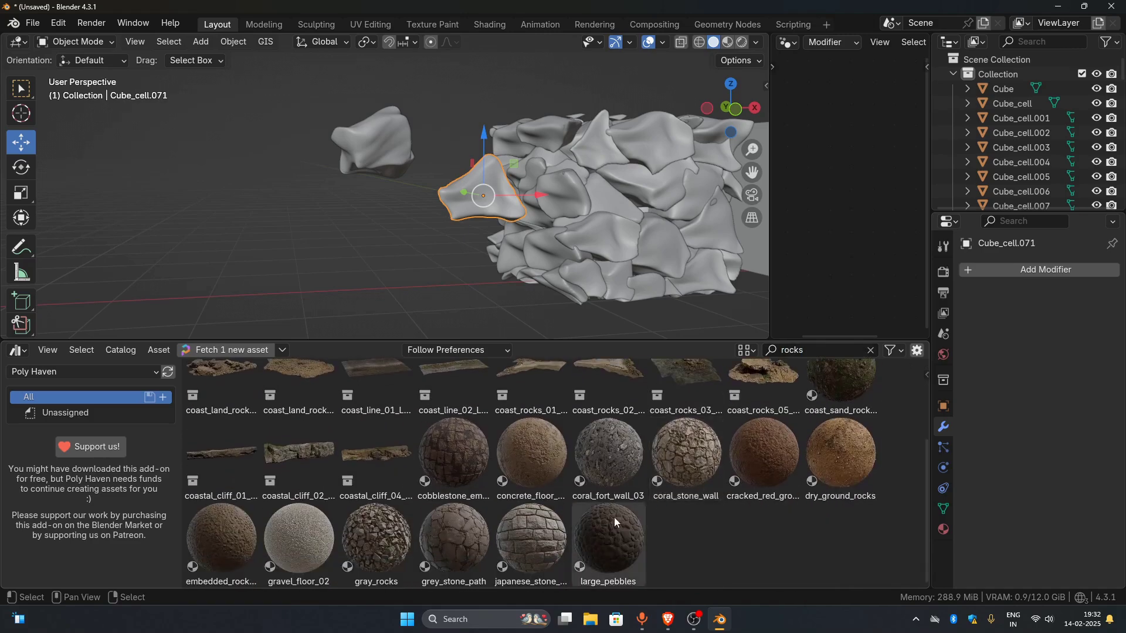
scroll(614, 517, "up", 2)
left_click_drag(928, 399, 933, 578)
double_click(812, 351)
key("BackSpace")
key("Return")
Step: Apply the lichen_rock material to the separated rock and frame it in a wider viewport with rendered shading
left_click_drag(610, 543, 485, 197)
scroll(487, 198, "up", 4)
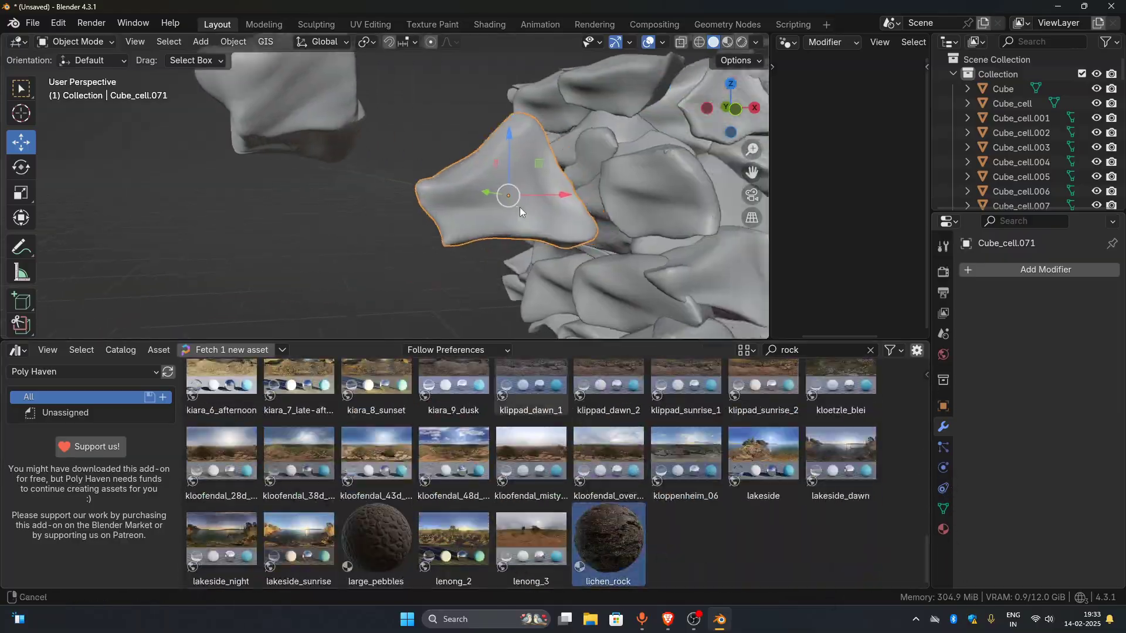
middle_click_drag(521, 211, 546, 221)
left_click(742, 44)
left_click_drag(769, 135, 908, 140)
key("KP_Decimal")
mouse_move(488, 175)
middle_mouse_down()
mouse_move(473, 175)
mouse_move(498, 190)
mouse_move(369, 194)
mouse_move(598, 328)
middle_mouse_up()
Step: Replace the asset browser with the shader editor and connect the Texture Coordinate node's Object output to Mapping
left_click(15, 351)
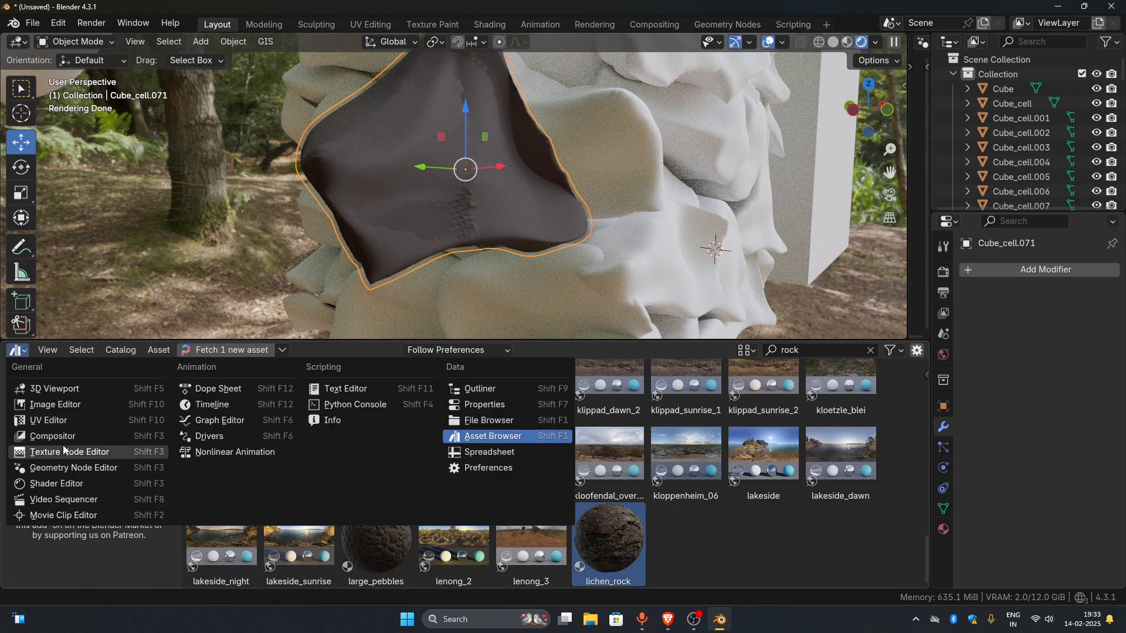
left_click(57, 484)
scroll(557, 506, "up", 6)
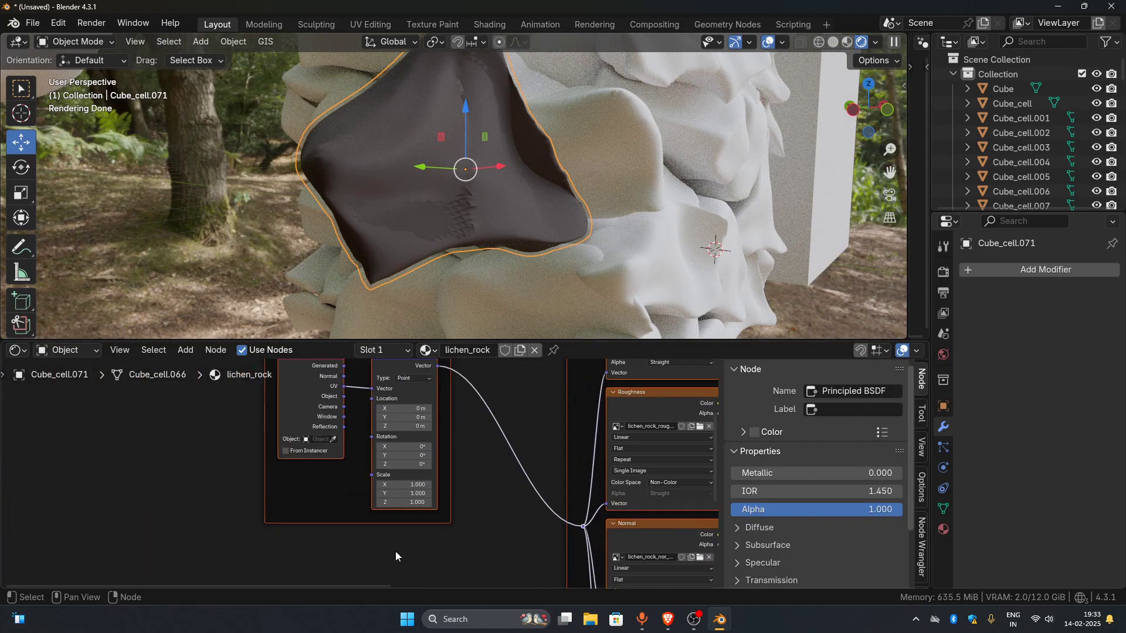
left_click_drag(380, 445, 407, 436)
scroll(452, 217, "up", 3)
middle_click_drag(452, 217, 437, 246)
scroll(586, 419, "up", 1)
Step: Change the projection of the lichen_rock image texture nodes to Box
middle_click_drag(592, 418, 369, 459)
left_click(443, 401)
left_click(440, 434)
scroll(450, 435, "down", 3)
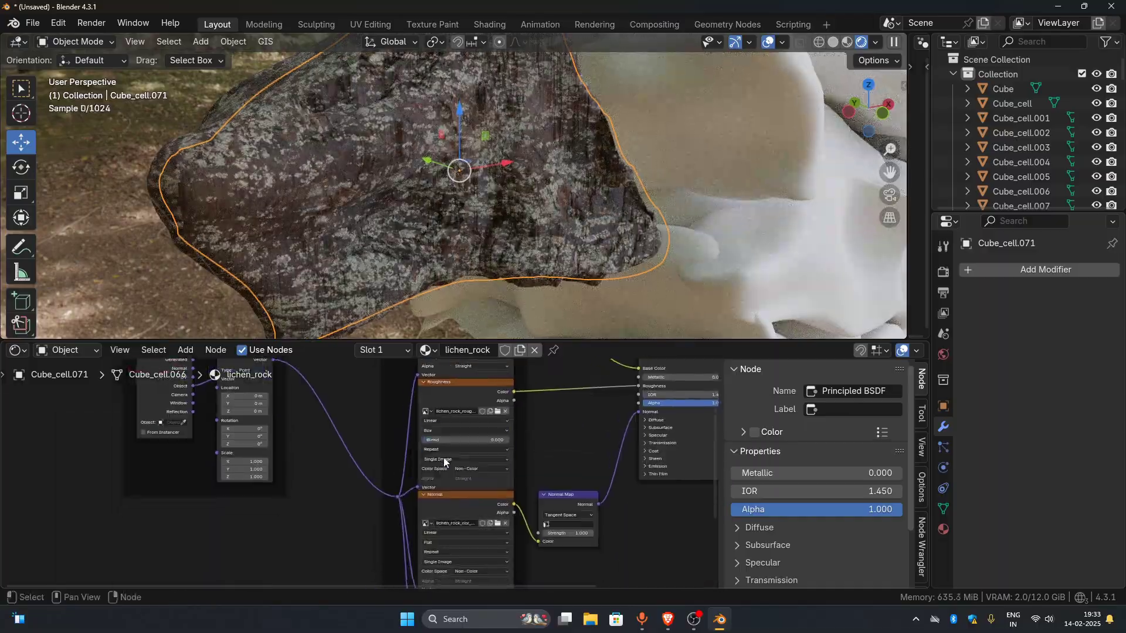
left_click(451, 445)
left_click(451, 466)
middle_click_drag(453, 487, 457, 410)
left_click(450, 479)
left_click(450, 500)
Step: Enlarge the 3D viewport and inspect the box-projected texture on the rock from different angles
middle_click_drag(405, 111, 317, 99)
left_click_drag(636, 339, 628, 541)
left_click(498, 463)
middle_click_drag(469, 282, 528, 259)
scroll(379, 286, "down", 4)
left_click(515, 229)
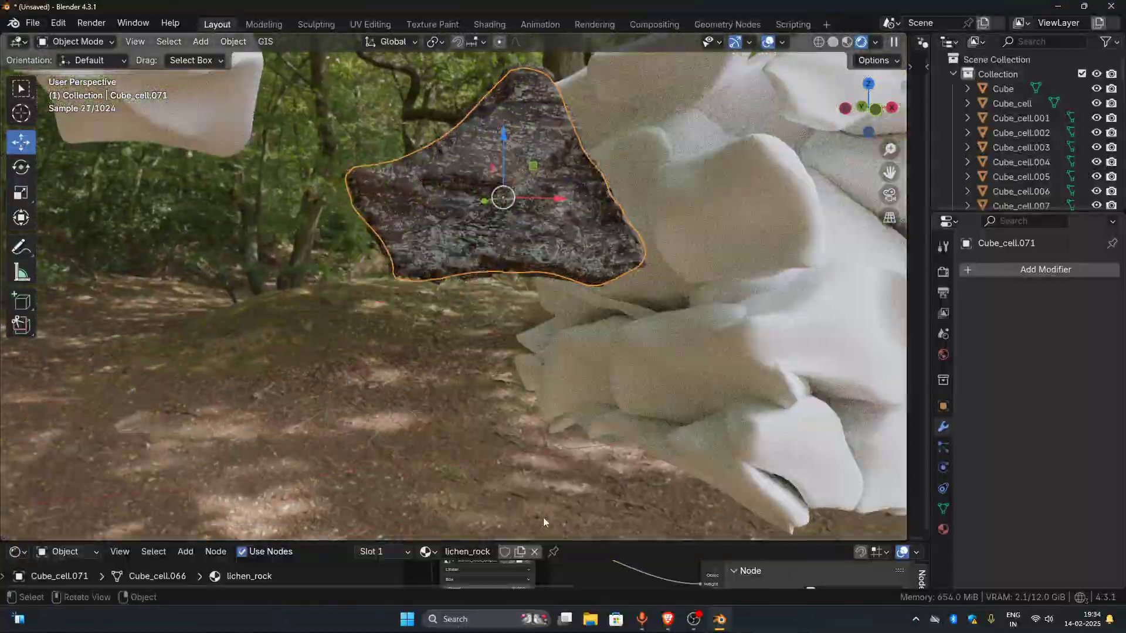
Step: Try a Displacement node Scale of 0.000, inspect the rock's surface, and set the Scale to 0.040
left_click_drag(545, 540, 566, 297)
scroll(580, 511, "up", 4)
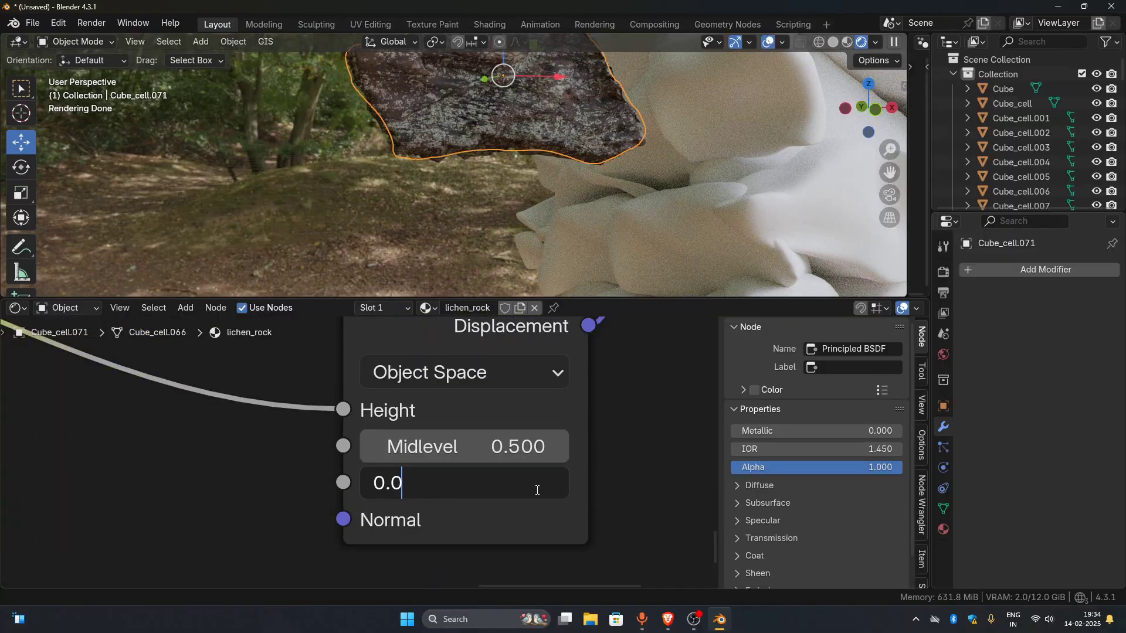
scroll(642, 133, "up", 5)
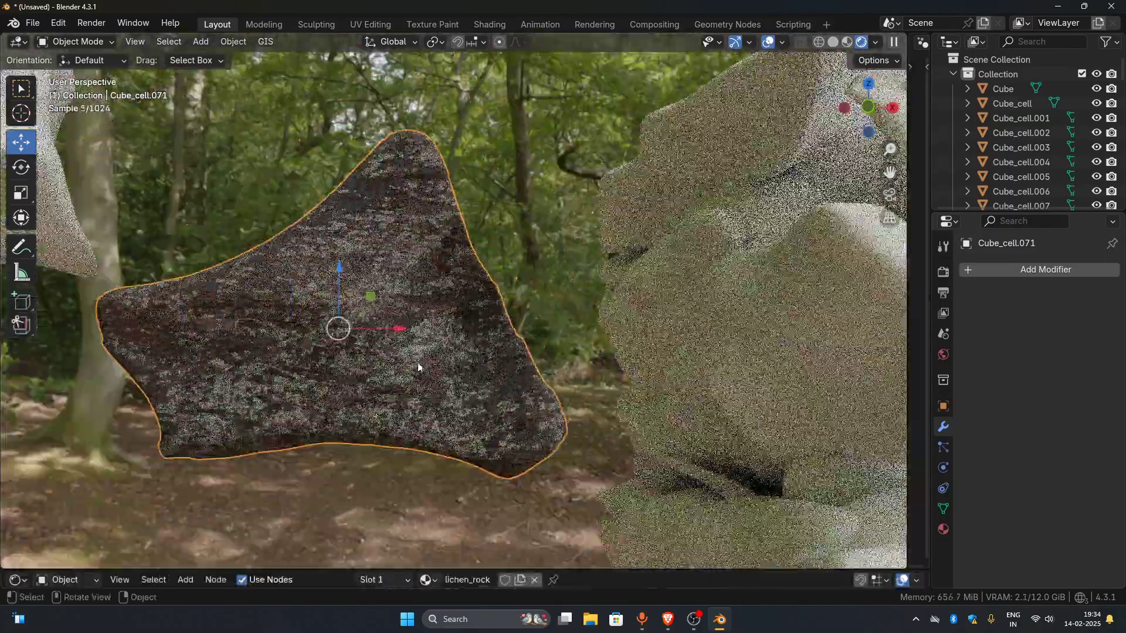
middle_click_drag(418, 362, 351, 311)
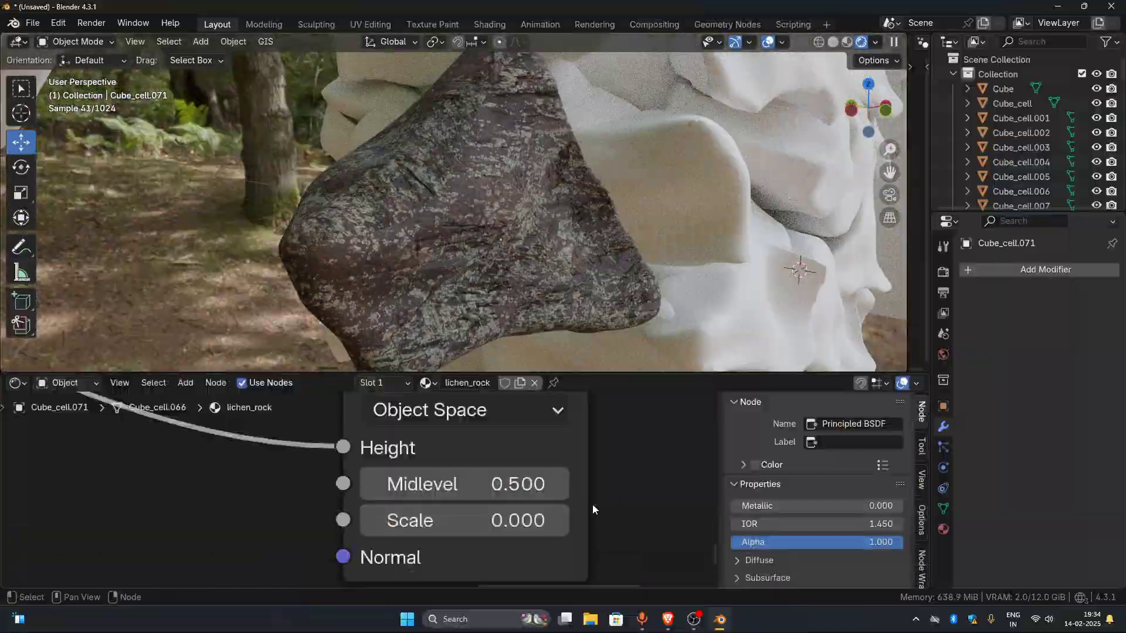
middle_click_drag(446, 246, 497, 210)
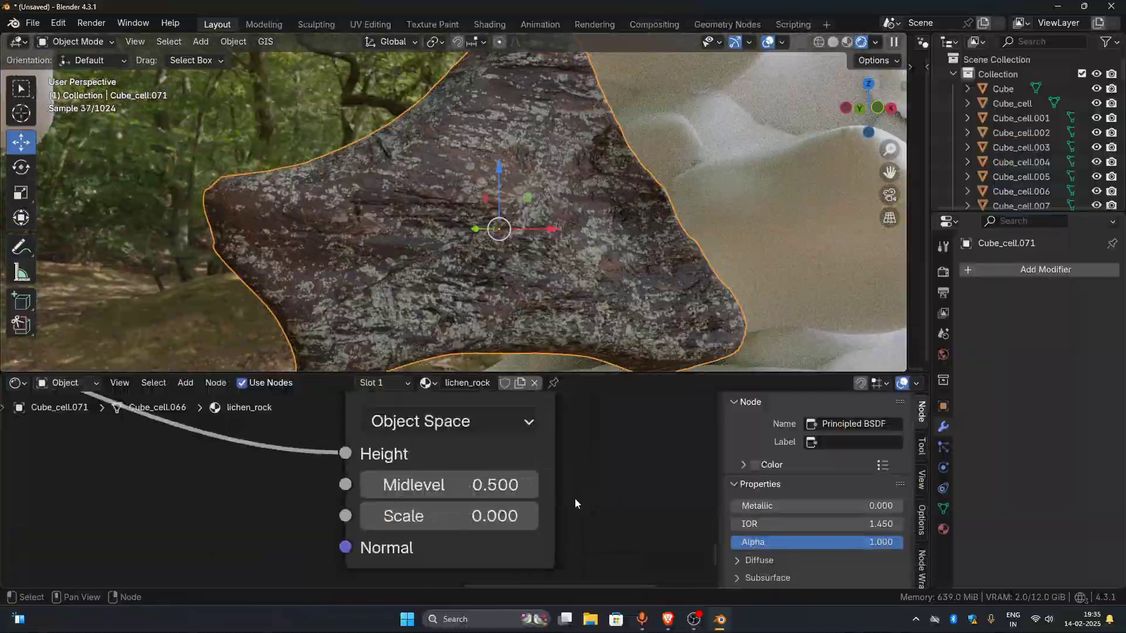
scroll(575, 498, "down", 2)
mouse_move(436, 511)
left_mouse_down()
mouse_move(481, 511)
mouse_move(437, 510)
left_mouse_up()
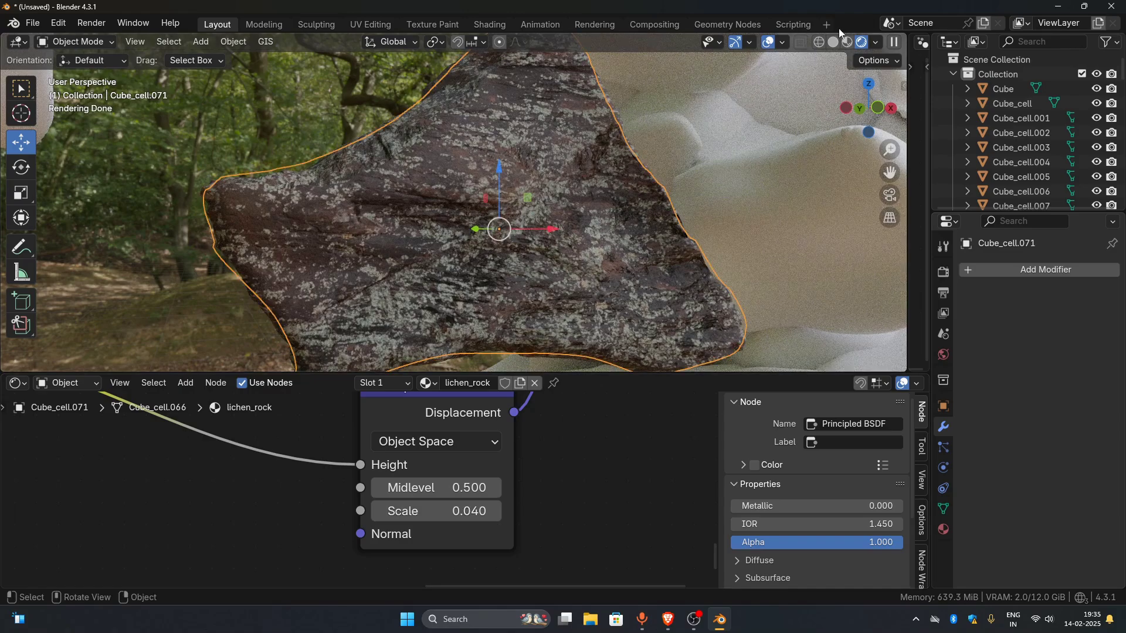
Step: Check the bare mesh in solid shading and try muting the material's Displacement node
left_click(833, 42)
mouse_move(586, 234)
middle_mouse_down()
mouse_move(656, 259)
mouse_move(509, 255)
mouse_move(466, 241)
mouse_move(649, 214)
mouse_move(591, 389)
middle_mouse_up()
key("m")
key("z")
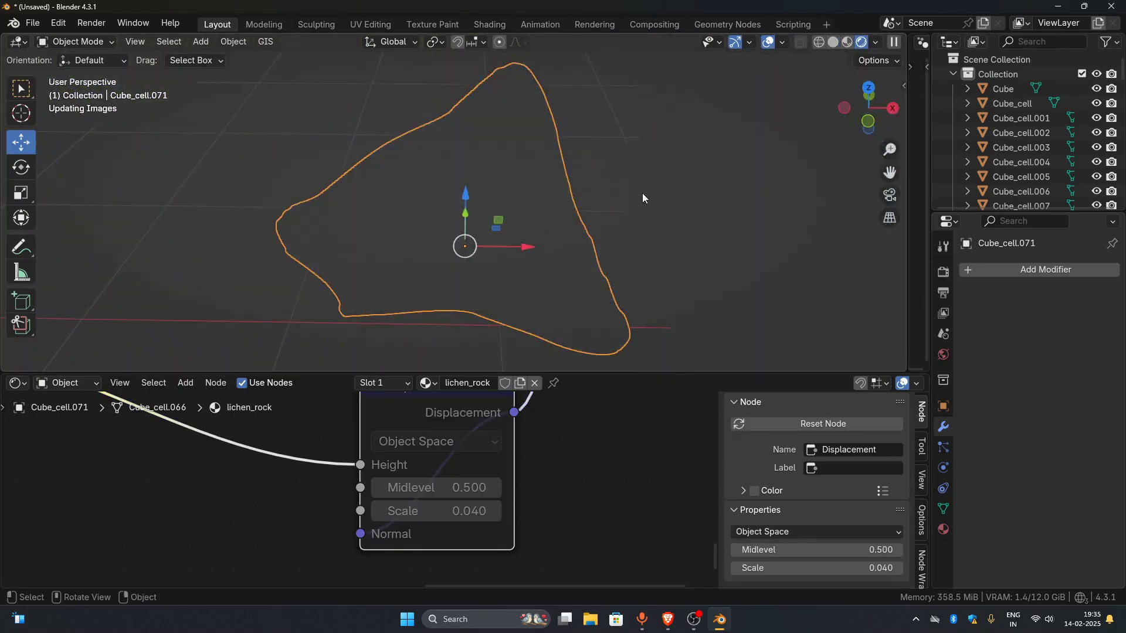
middle_click_drag(644, 199, 666, 187)
scroll(516, 474, "down", 4)
middle_click_drag(184, 436, 371, 476)
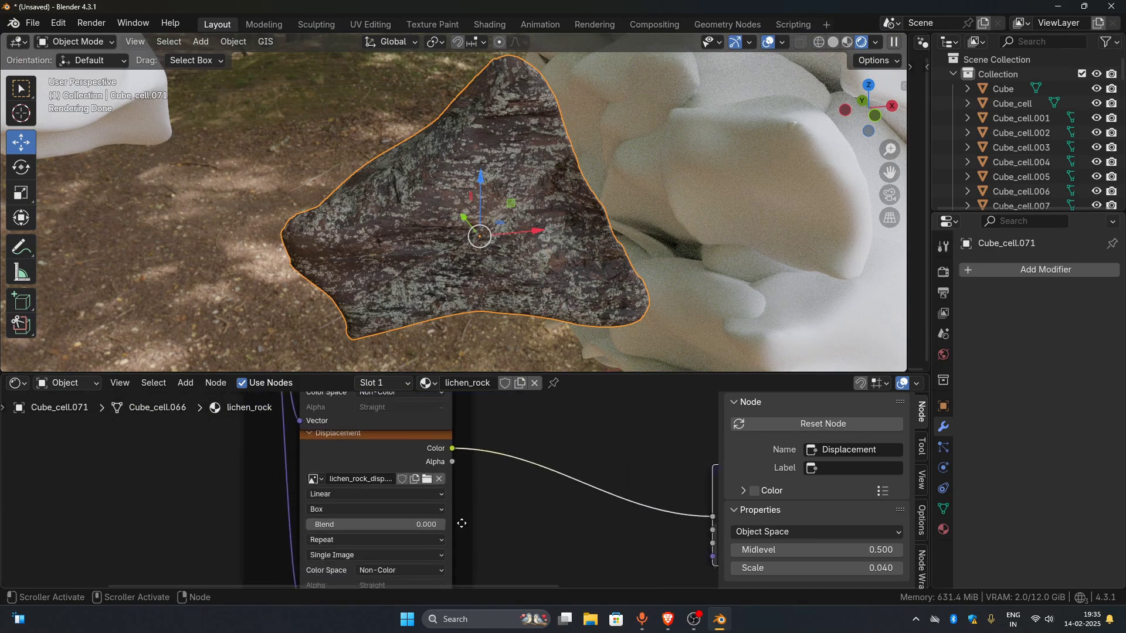
scroll(359, 489, "up", 2)
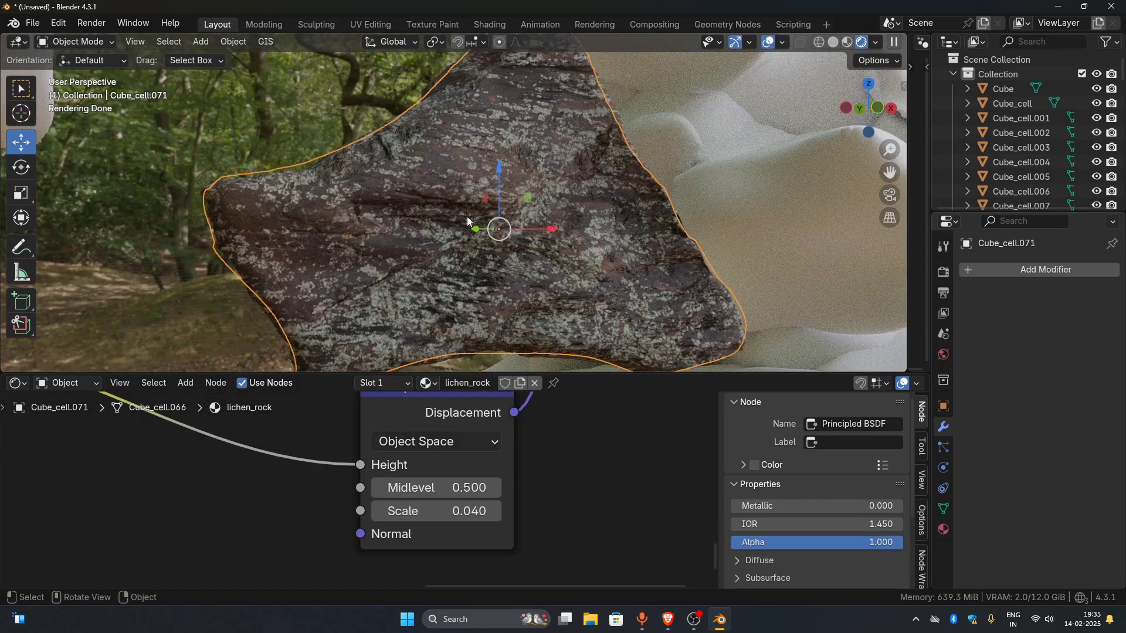
Step: Compare the rock in solid and rendered shading, leaving the Displacement node muted
key("z")
scroll(560, 210, "down", 3)
middle_click_drag(560, 210, 486, 241)
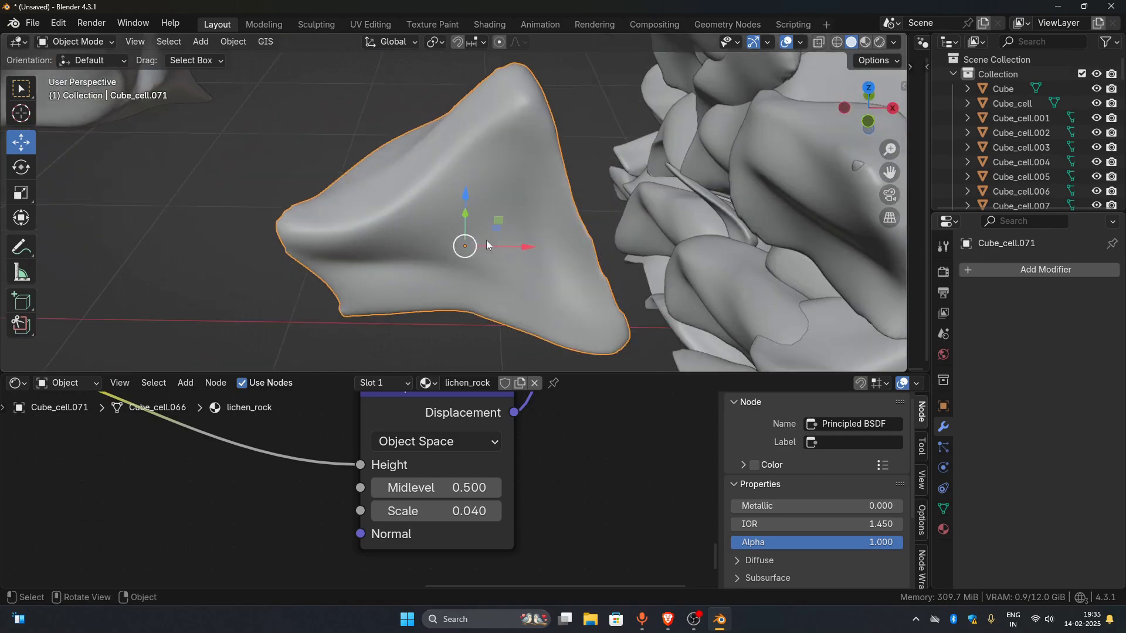
left_click(879, 44)
middle_click_drag(745, 181, 768, 170)
scroll(329, 499, "down", 3)
middle_click_drag(235, 522, 581, 583)
scroll(427, 524, "down", 3)
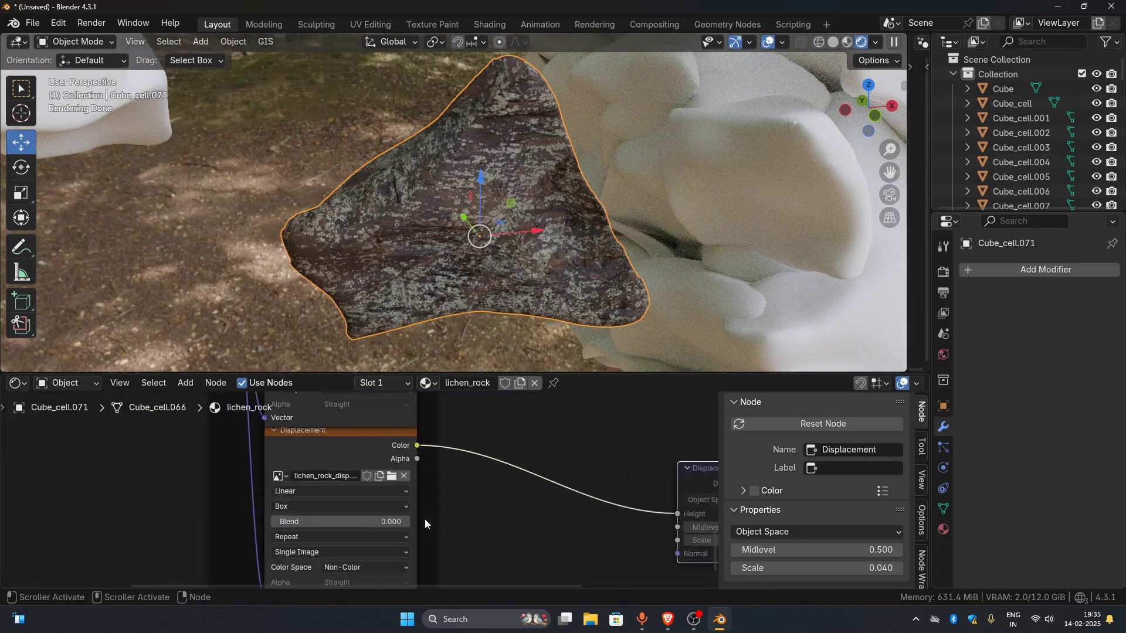
scroll(344, 482, "up", 2)
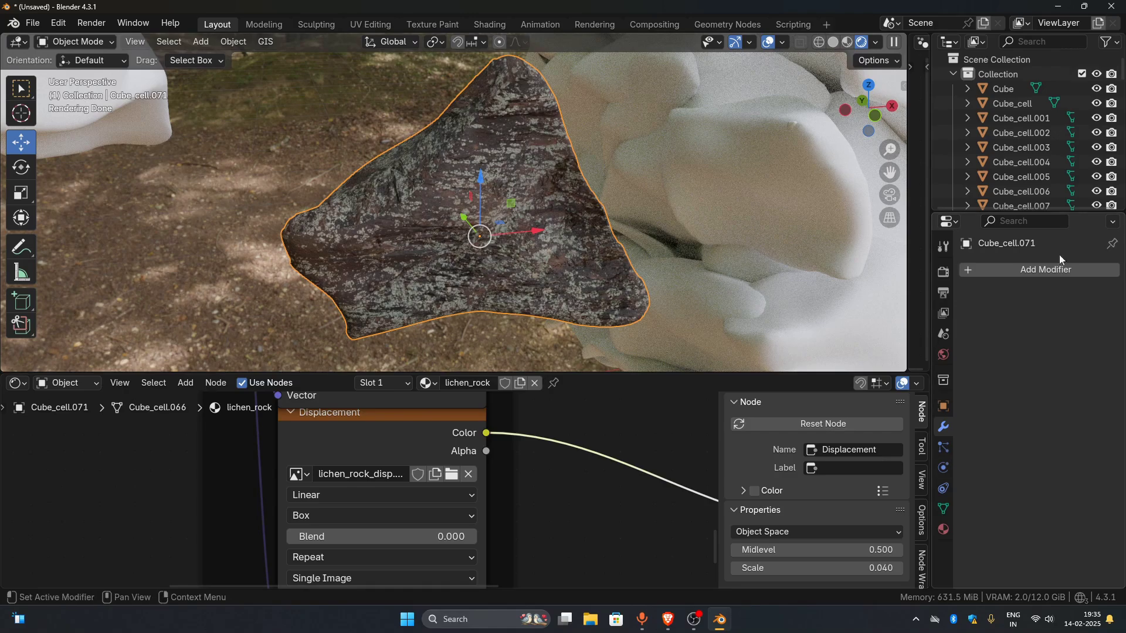
Step: Add a Displace modifier with a new texture to the rock and set its Coordinates to Object
left_click(883, 388)
scroll(563, 234, "down", 3)
middle_click_drag(528, 229, 590, 284)
left_click(1064, 316)
scroll(645, 264, "up", 3)
left_click(1061, 333)
left_click(1049, 384)
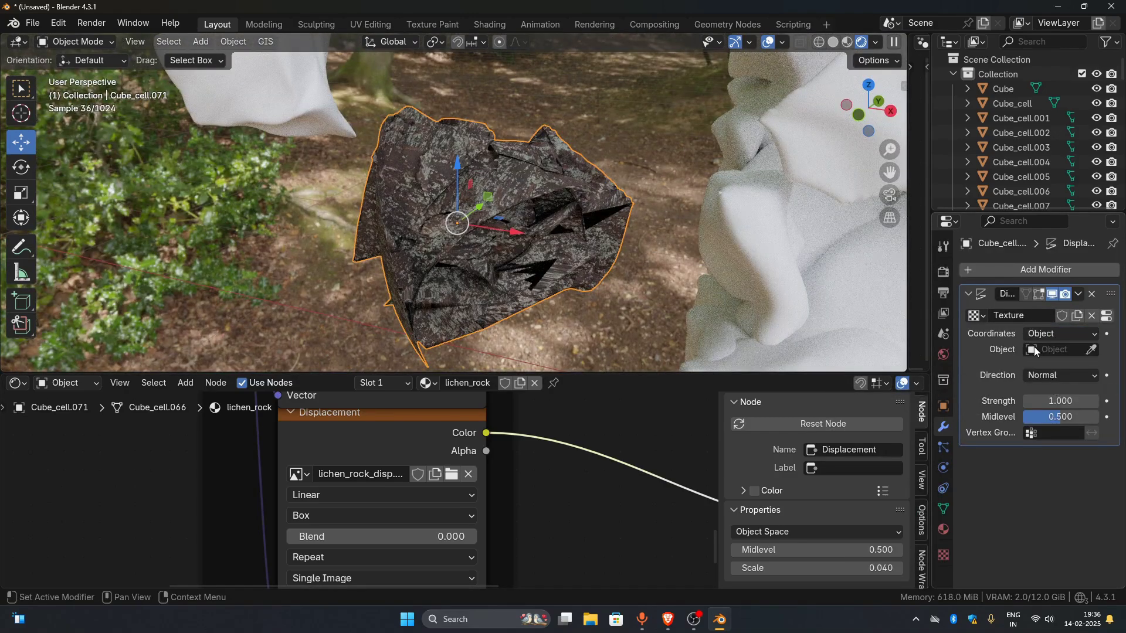
Step: Assign the lichen_rock_disp.png image to the Displace modifier's texture
left_click(1107, 316)
left_click(975, 524)
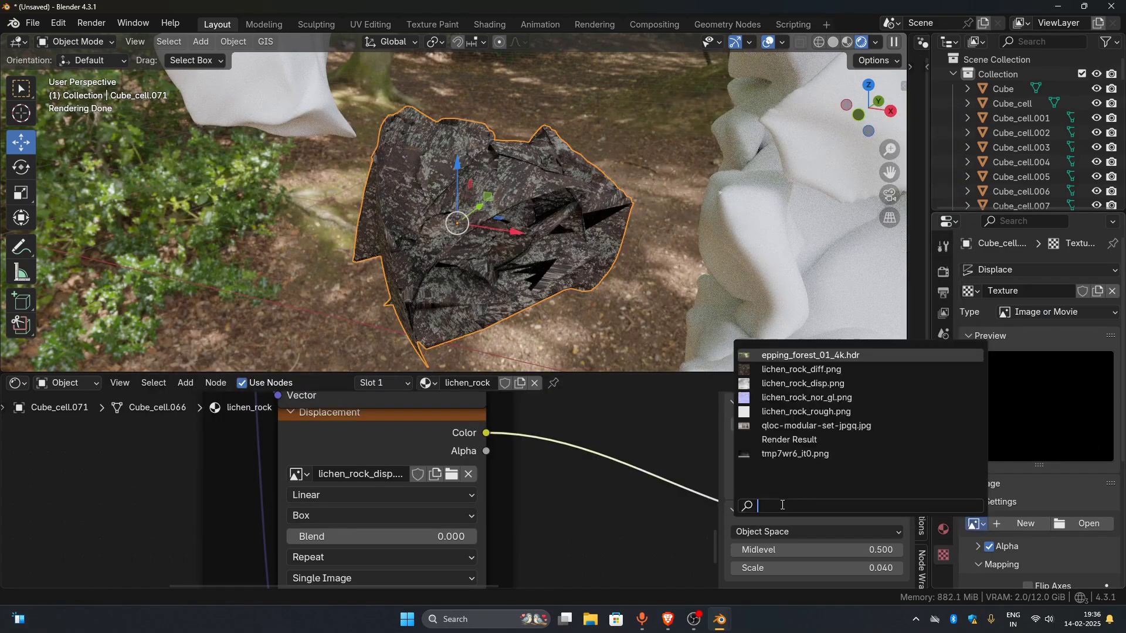
key("Return")
scroll(1073, 519, "down", 2)
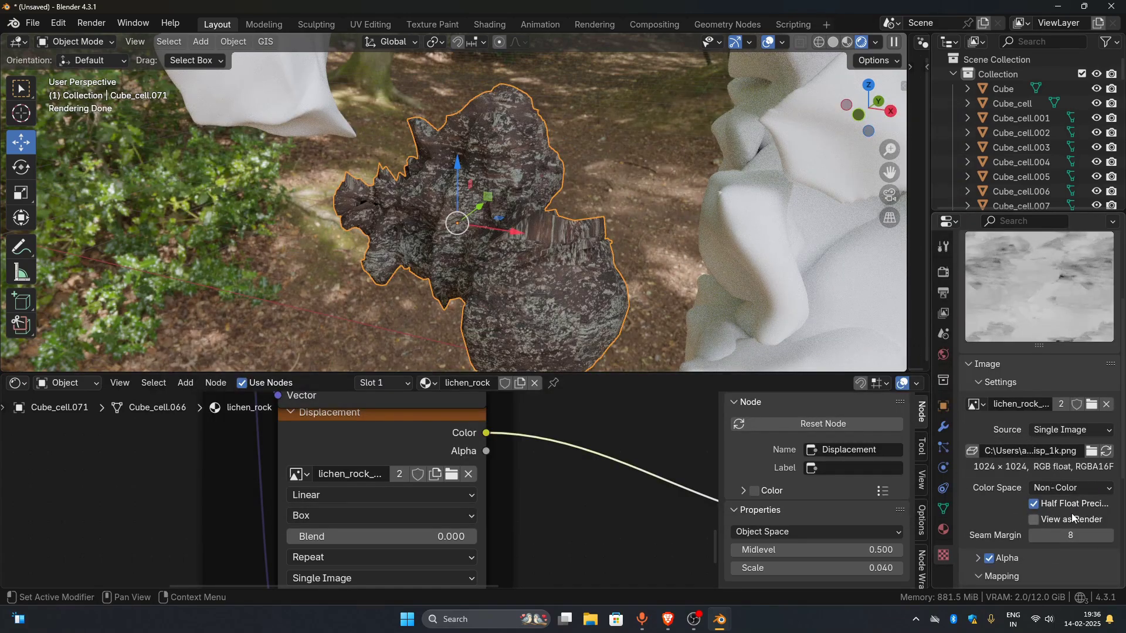
middle_click_drag(818, 343, 853, 352)
Step: Set the Displace modifier's Strength to 0.300 and check the rock's surface up close
left_click(944, 427)
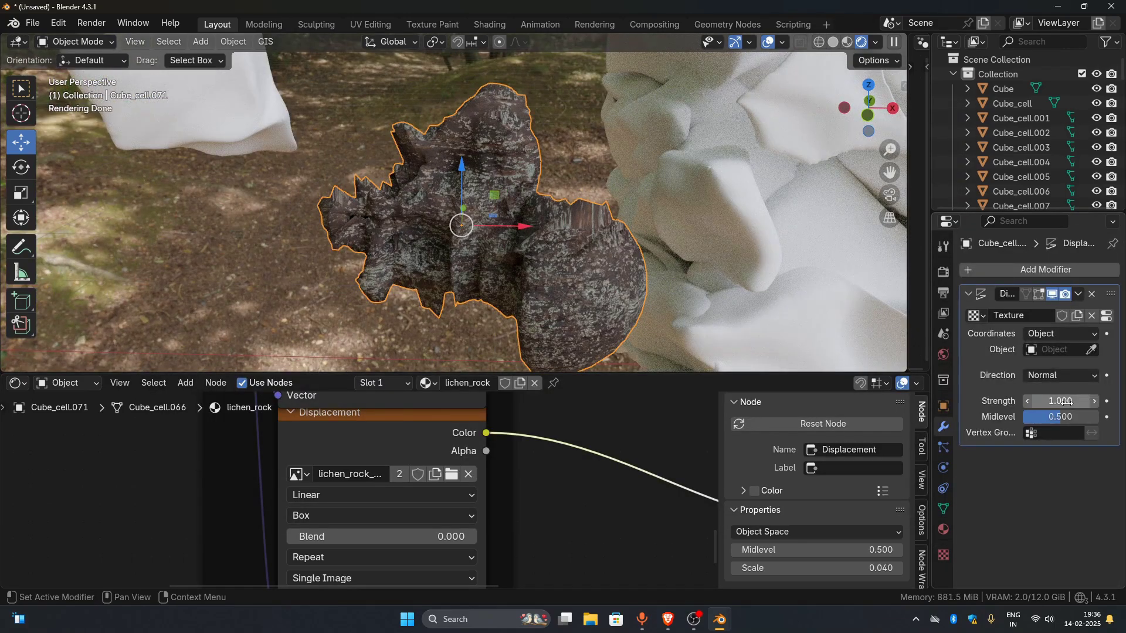
left_click_drag(1073, 401, 1073, 401)
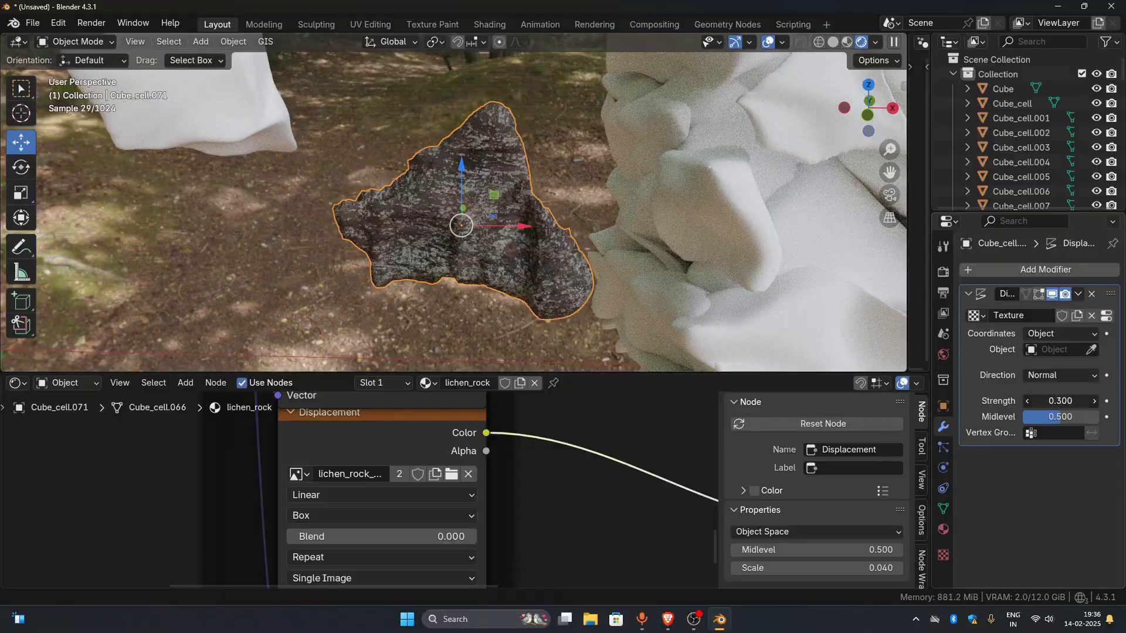
scroll(622, 285, "up", 4)
mouse_move(610, 281)
middle_mouse_down()
mouse_move(802, 301)
mouse_move(622, 288)
middle_mouse_up()
Step: Try UV as the Displace modifier's Coordinates and set them back to Object
left_click(1049, 338)
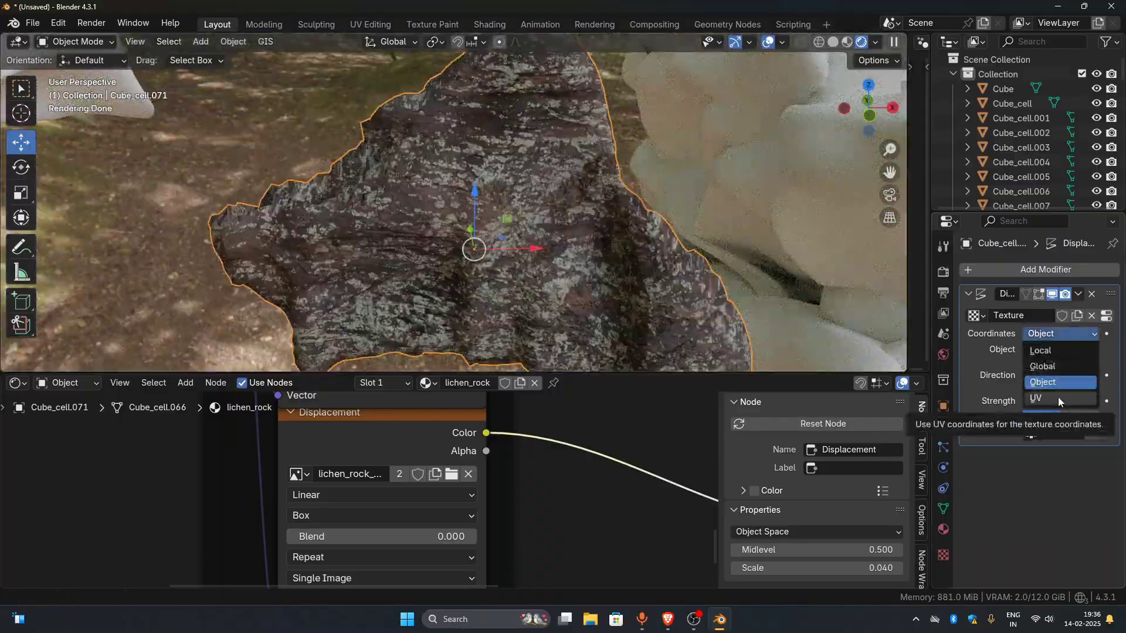
left_click(1058, 397)
left_click_drag(1058, 402, 1044, 401)
left_click(1061, 335)
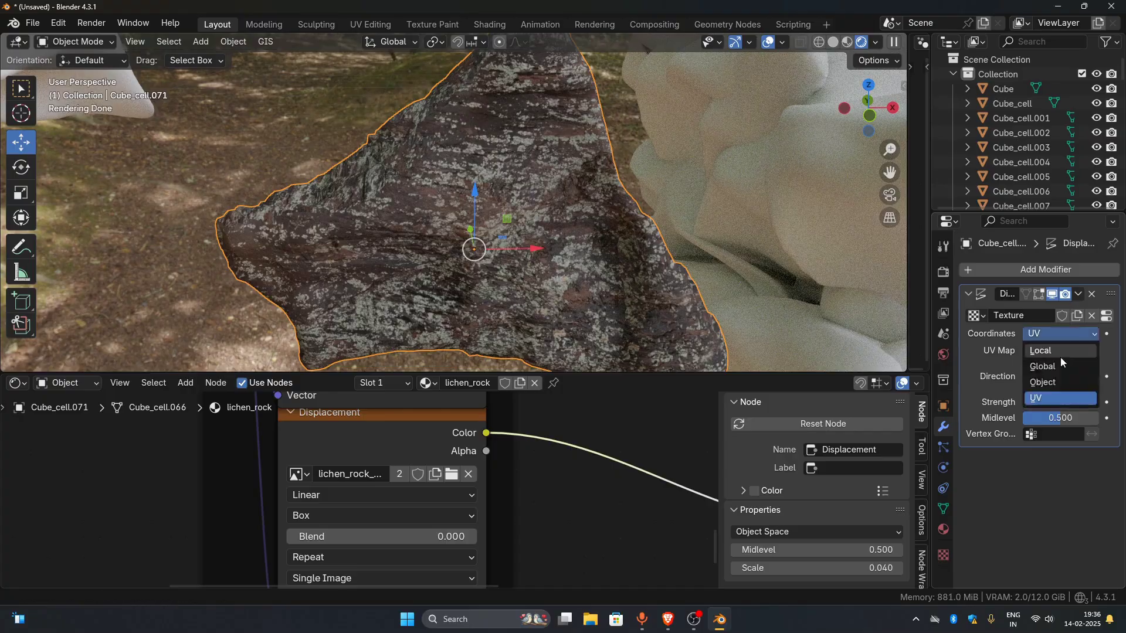
left_click(1057, 382)
Step: Examine the displaced rock in solid shading and set the Displace Strength to 0.220
scroll(670, 314, "down", 7)
middle_click_drag(578, 308, 616, 272)
scroll(617, 271, "up", 4)
left_click(833, 43)
mouse_move(662, 234)
middle_mouse_down()
mouse_move(641, 307)
mouse_move(543, 274)
mouse_move(645, 305)
middle_mouse_up()
left_click_drag(1060, 401, 1059, 401)
mouse_move(826, 326)
middle_mouse_down()
mouse_move(631, 264)
mouse_move(860, 340)
mouse_move(408, 240)
mouse_move(110, 330)
mouse_move(246, 329)
middle_mouse_up()
scroll(410, 235, "down", 7)
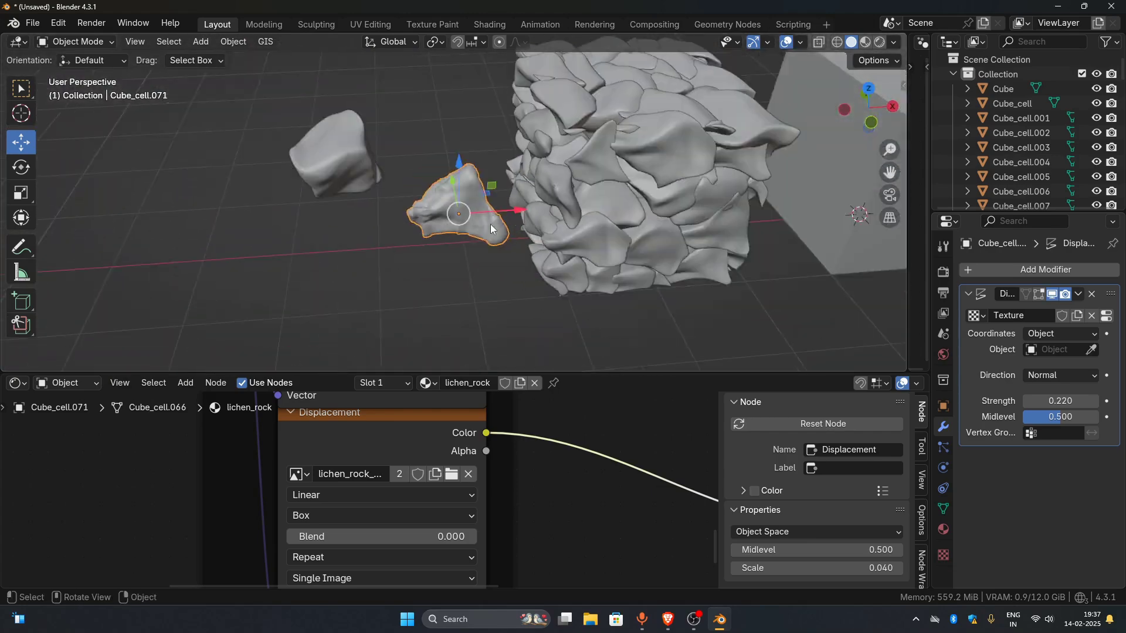
Step: Select all the fractured pieces with the displaced rock active and copy its modifiers to them
middle_click_drag(563, 88, 510, 95)
left_click(835, 43)
left_click_drag(521, 90, 669, 282)
scroll(468, 217, "up", 4)
left_click(337, 144, "shift")
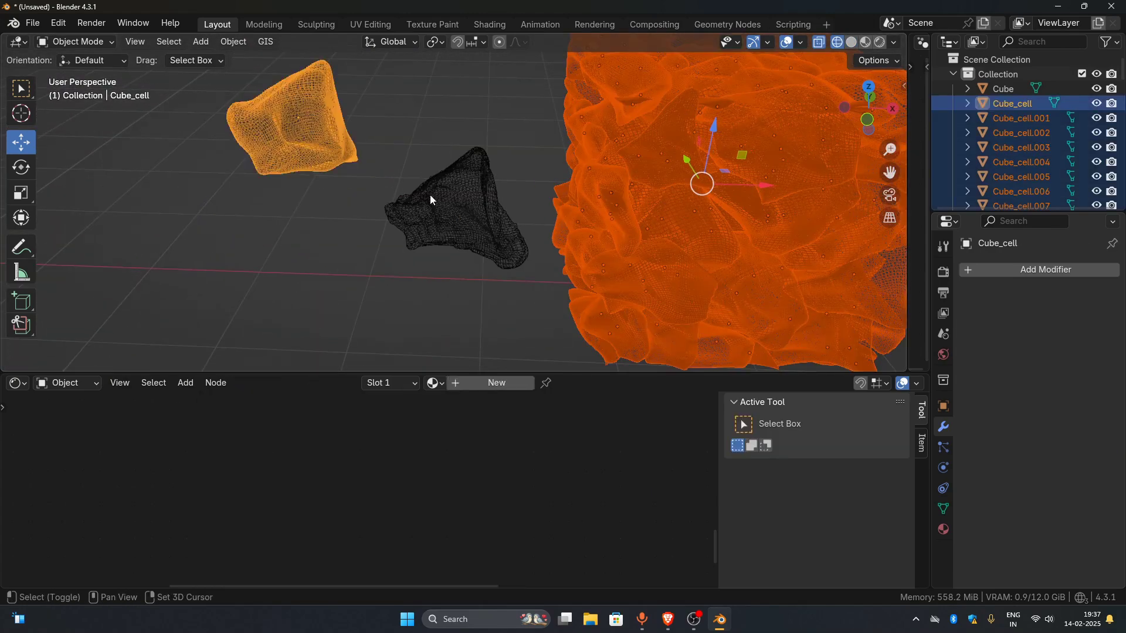
left_click(446, 205, "shift")
middle_click_drag(451, 209, 482, 191)
key("ctrl+l")
left_click(554, 189)
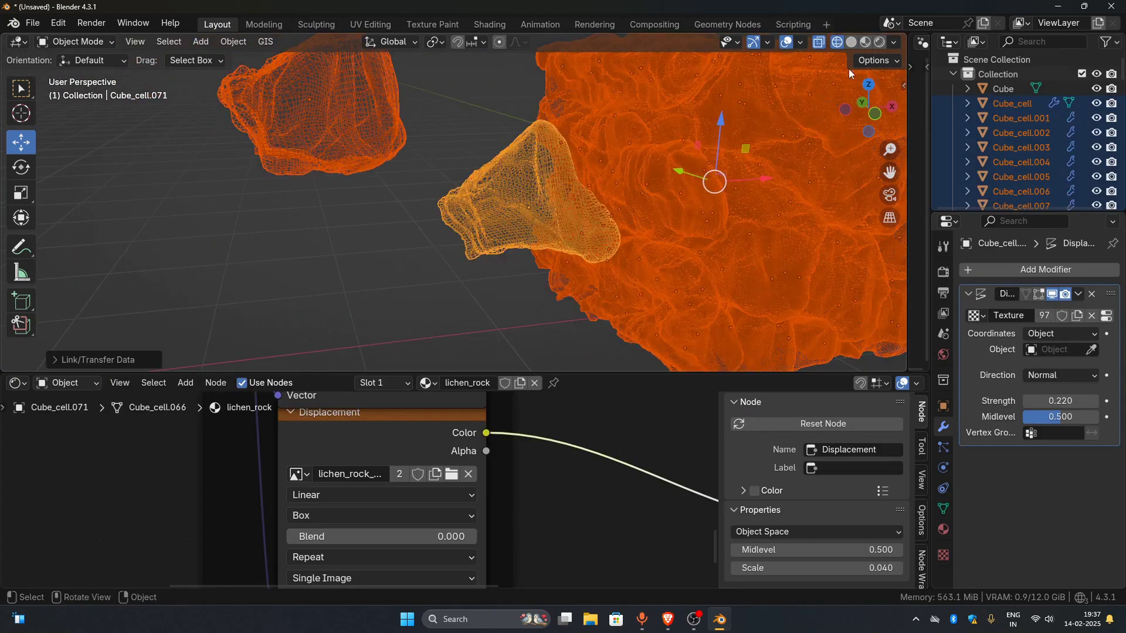
Step: Return to solid shading and move the rock Cube_cell.081 out of the pile
left_click(851, 42)
scroll(645, 235, "down", 2)
middle_click_drag(662, 234, 608, 251)
scroll(608, 251, "down", 5)
left_click(642, 167)
left_click_drag(699, 170, 390, 220)
scroll(669, 181, "up", 6)
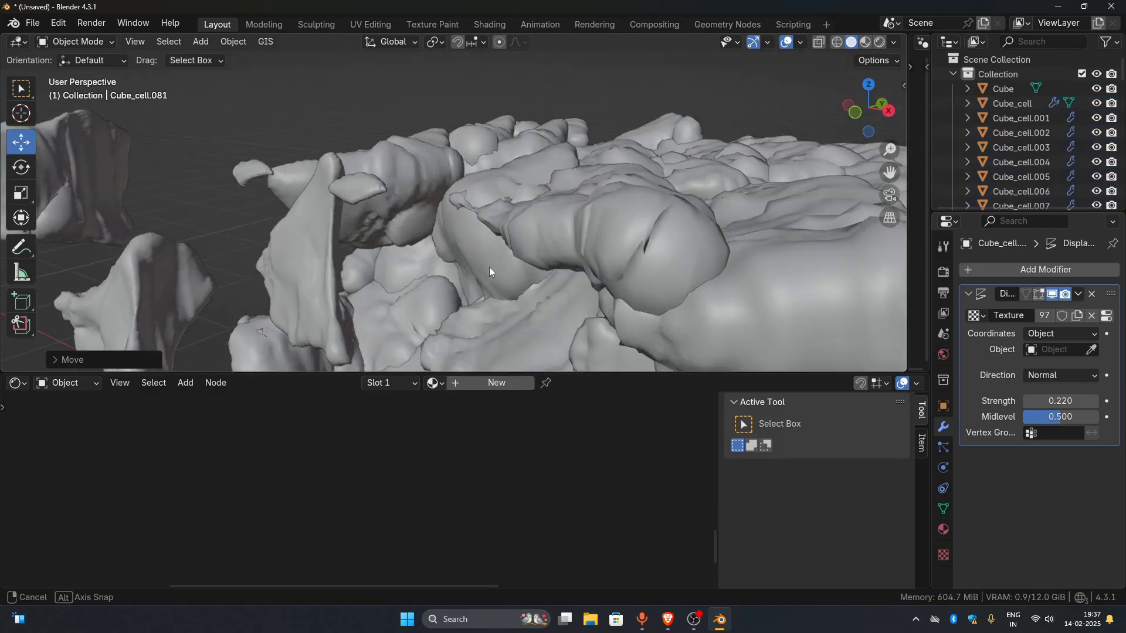
scroll(528, 261, "down", 4)
Step: Move a second rock, Cube_cell.080, out of the pile beside the other separated pieces
left_click(580, 247)
scroll(582, 247, "down", 1)
left_click_drag(610, 203, 265, 270)
scroll(265, 269, "down", 2)
middle_click_drag(265, 270, 501, 240, "shift")
left_click_drag(509, 203, 327, 234)
middle_click_drag(327, 235, 464, 238)
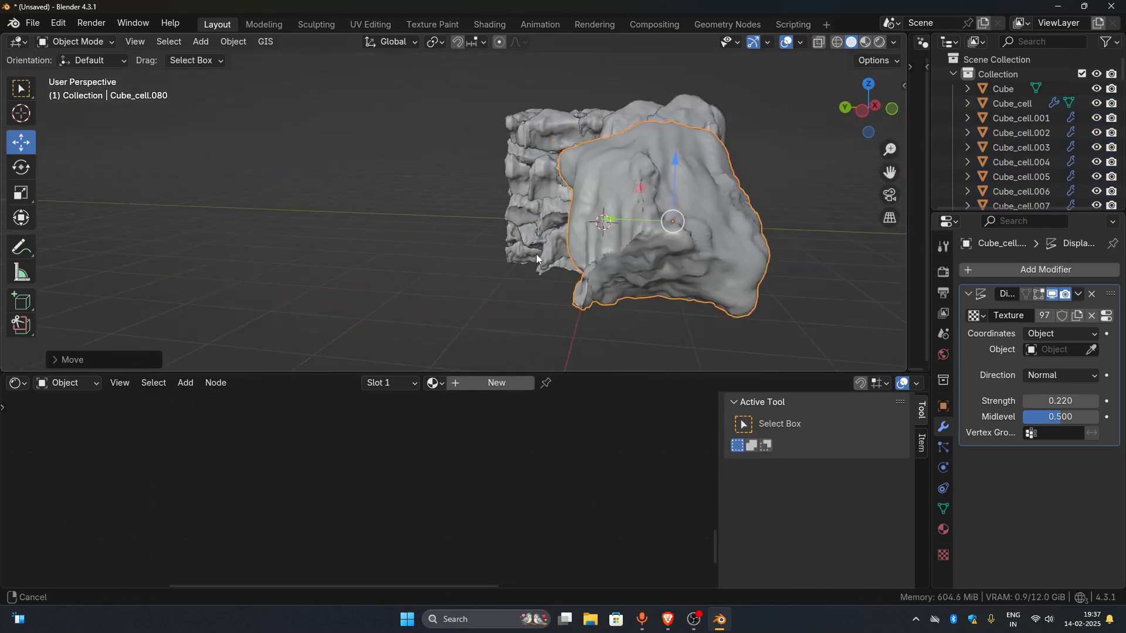
Step: Set the Displace Strength of Cube_cell.080 to 0.080 and check the rocks in rendered shading
scroll(690, 270, "up", 3)
scroll(690, 270, "down", 3)
mouse_move(690, 270)
middle_mouse_down("shift")
mouse_move(548, 241)
mouse_move(610, 246)
mouse_move(507, 266)
mouse_move(622, 235)
middle_mouse_up("shift")
left_click(879, 43)
mouse_move(809, 223)
middle_mouse_down()
mouse_move(720, 257)
mouse_move(762, 220)
middle_mouse_up()
scroll(719, 257, "down", 2)
middle_click_drag(763, 220, 560, 245, "shift")
scroll(600, 246, "down", 3)
Step: Select the pile and the separated rocks with the lichen-textured rock active and link its material to them all
left_click_drag(614, 117, 789, 340)
left_click(819, 43)
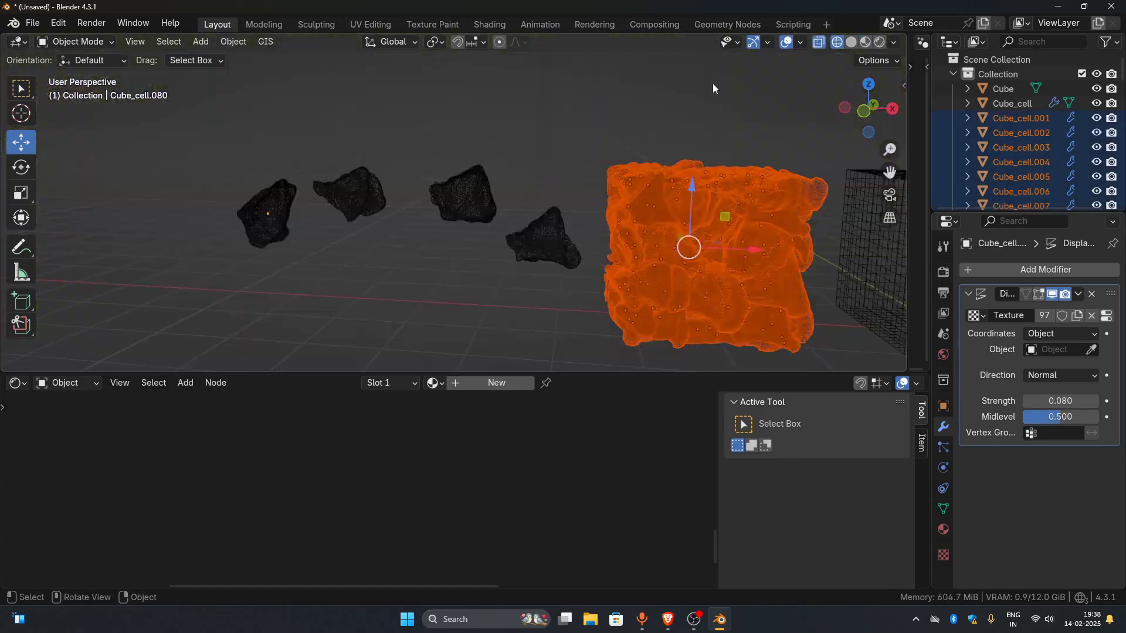
left_click(278, 227, "shift")
left_click(354, 199, "shift")
left_click(467, 198, "shift")
left_click(544, 244, "shift")
left_click(851, 42)
scroll(621, 235, "up", 2)
left_click(879, 42)
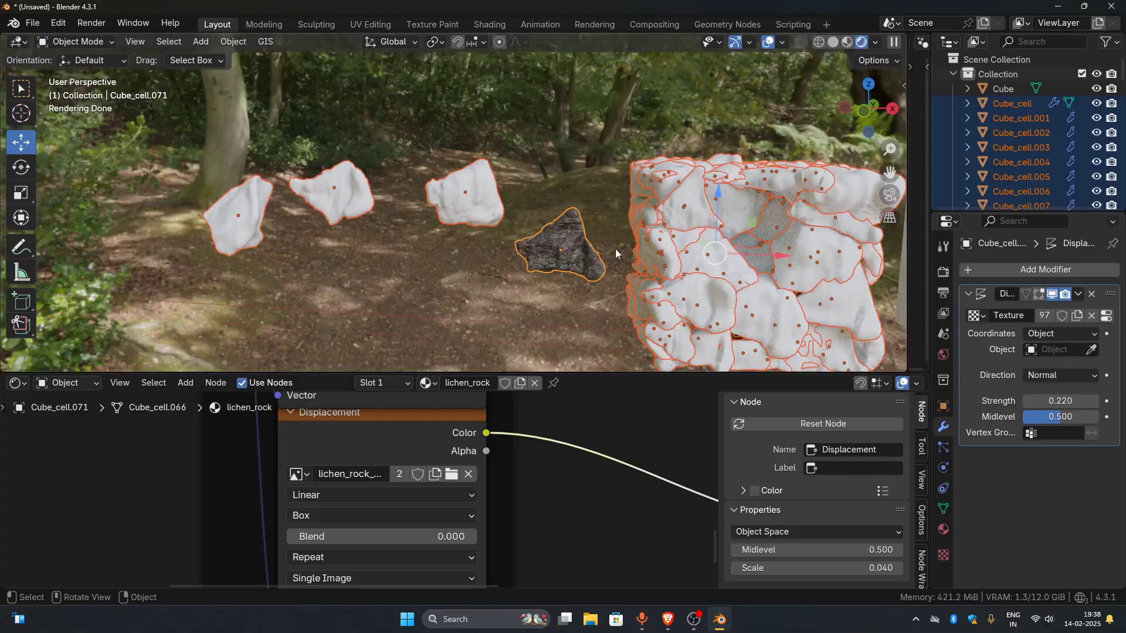
key("ctrl+l")
left_click(551, 165)
middle_click_drag(551, 176, 549, 211)
scroll(540, 176, "up", 2)
Step: Select the separated rock Cube_cell.073 and resize the Shader Editor to work on its lichen_rock nodes
left_click(507, 173)
left_click(546, 206)
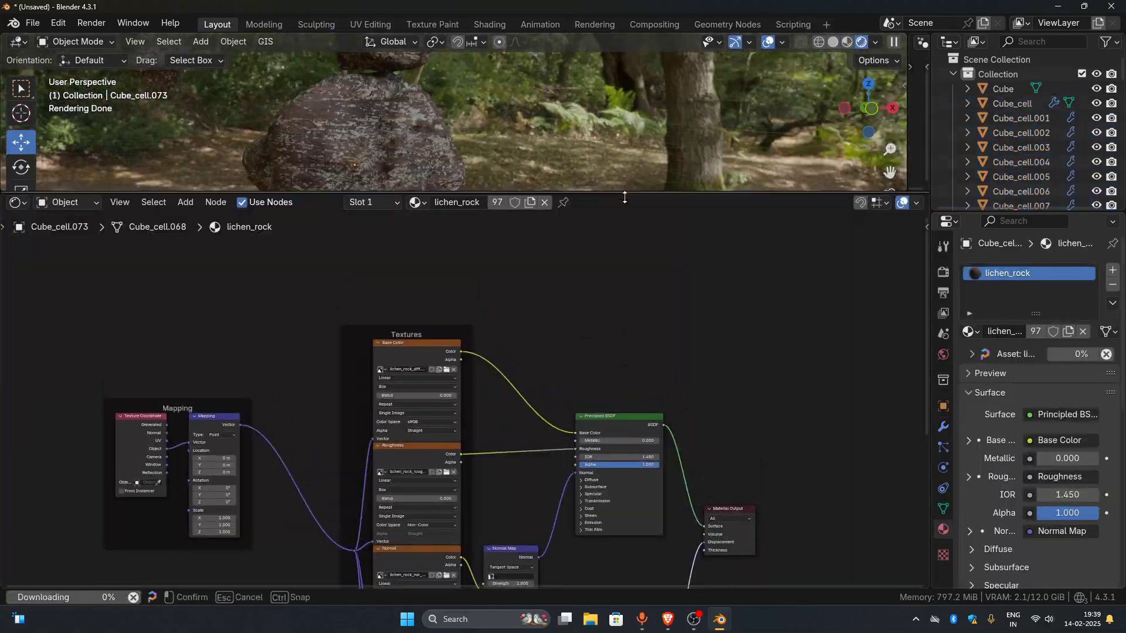
left_click_drag(435, 189, 434, 347)
middle_click_drag(434, 244, 453, 244)
scroll(557, 460, "up", 3)
left_click_drag(557, 347, 557, 251)
scroll(562, 395, "up", 2)
middle_click_drag(562, 395, 565, 377)
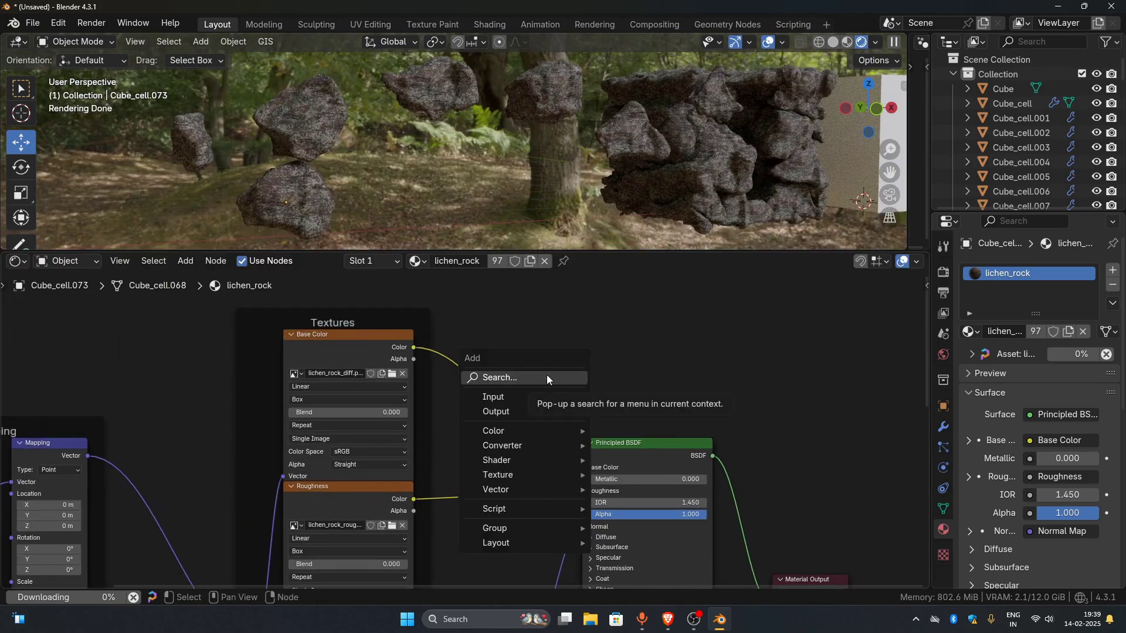
Step: Duplicate the Base Color texture node, detach the copy from the Textures frame and place it above
middle_click_drag(442, 337, 570, 370)
key("shift+d")
left_click(349, 337)
key("alt+p")
key("g")
left_click(246, 351)
scroll(623, 380, "down", 1)
middle_click_drag(237, 367, 230, 478)
left_click_drag(229, 478, 458, 369)
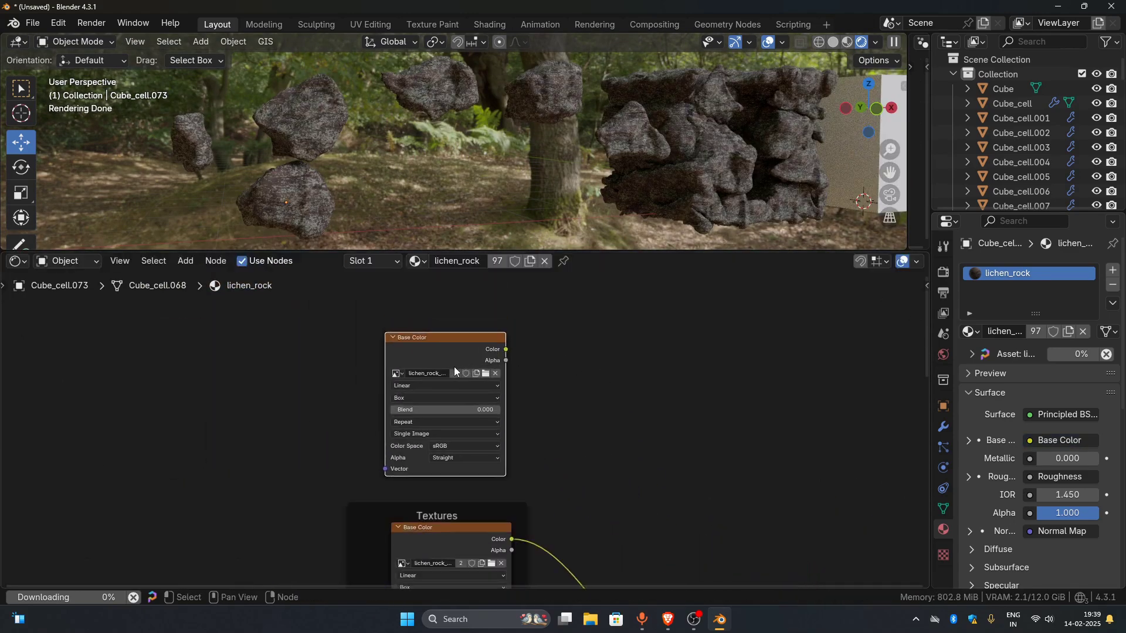
Step: Blend the duplicate and original Base Color textures with a Mix Color node and preview the result
right_click_drag(455, 371, 469, 545, "ctrl+shift")
left_click_drag(582, 488, 572, 502)
middle_click_drag(629, 456, 510, 406)
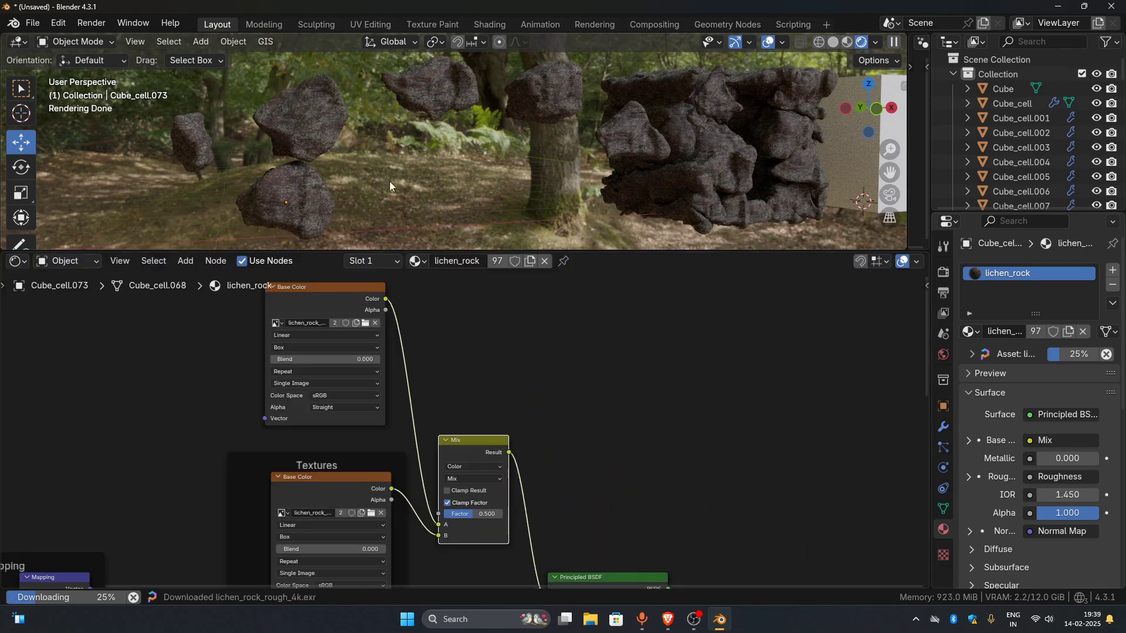
left_click(358, 305, "ctrl+shift")
left_click(485, 458, "ctrl+shift")
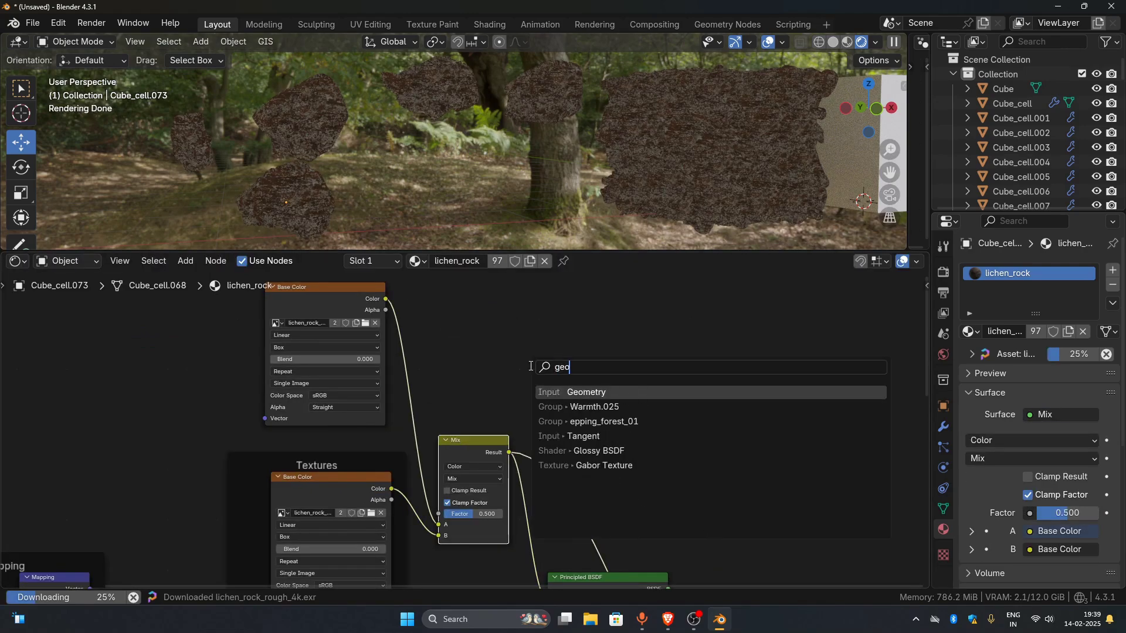
Step: Add a Geometry node driving the Mix factor with Pointiness and set the blend mode to Multiply
left_click(424, 292)
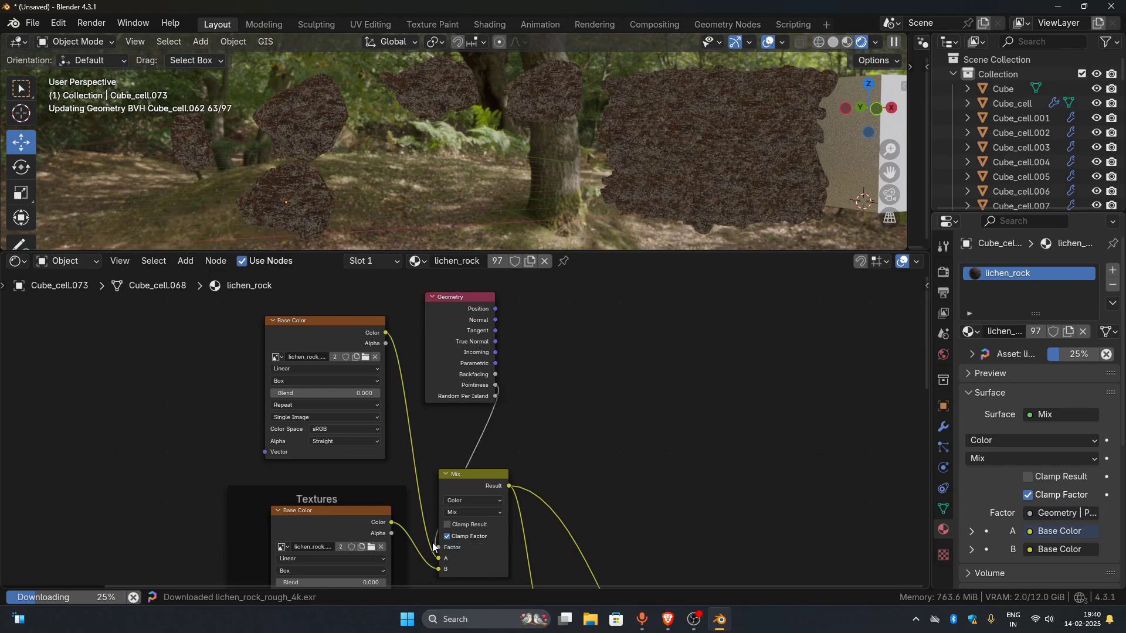
left_click(461, 511)
left_click(488, 331)
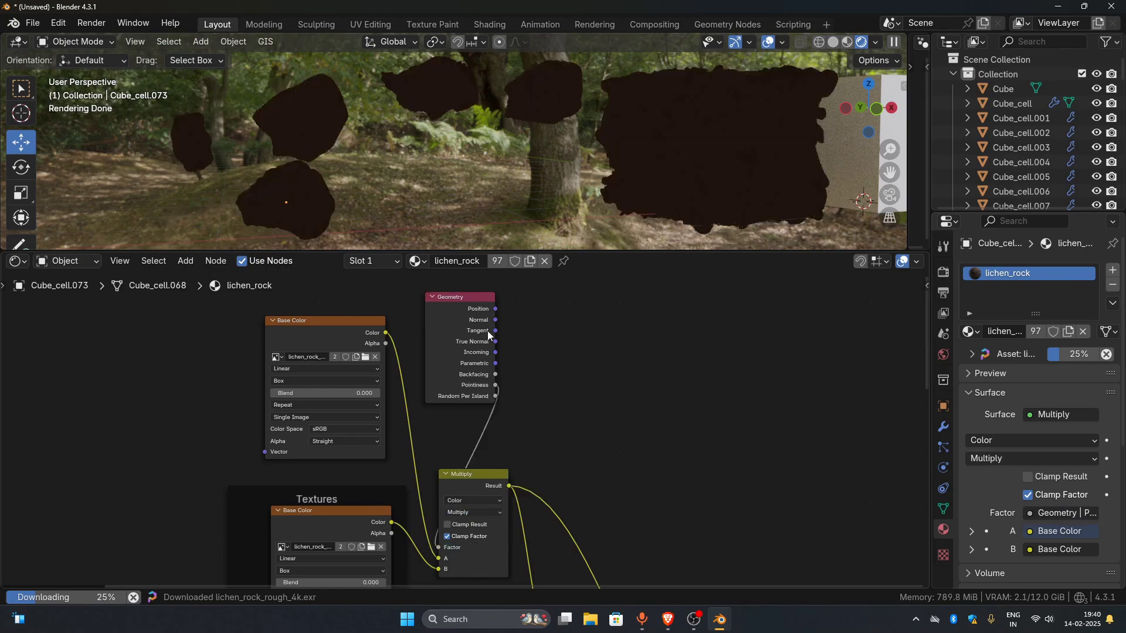
left_click(481, 487, "ctrl+shift")
Step: Insert a Color Ramp between Pointiness and the Multiply factor and set its black stop to about 0.51
middle_click_drag(534, 416, 567, 363)
key("shift+a")
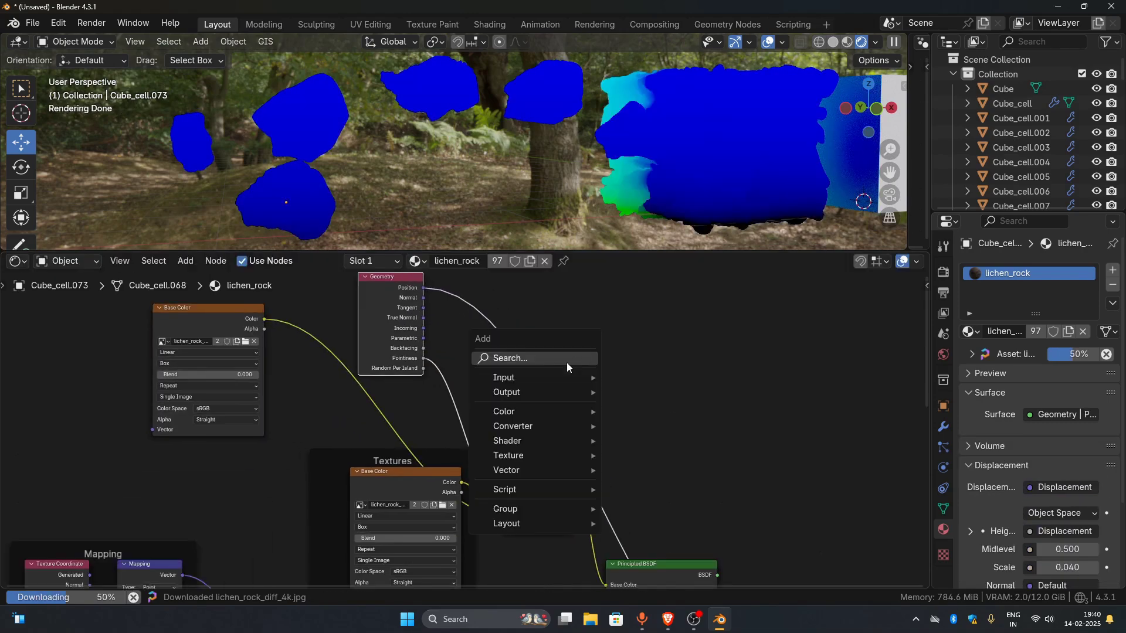
left_click(644, 265)
left_click(463, 368)
left_click_drag(458, 407, 502, 403)
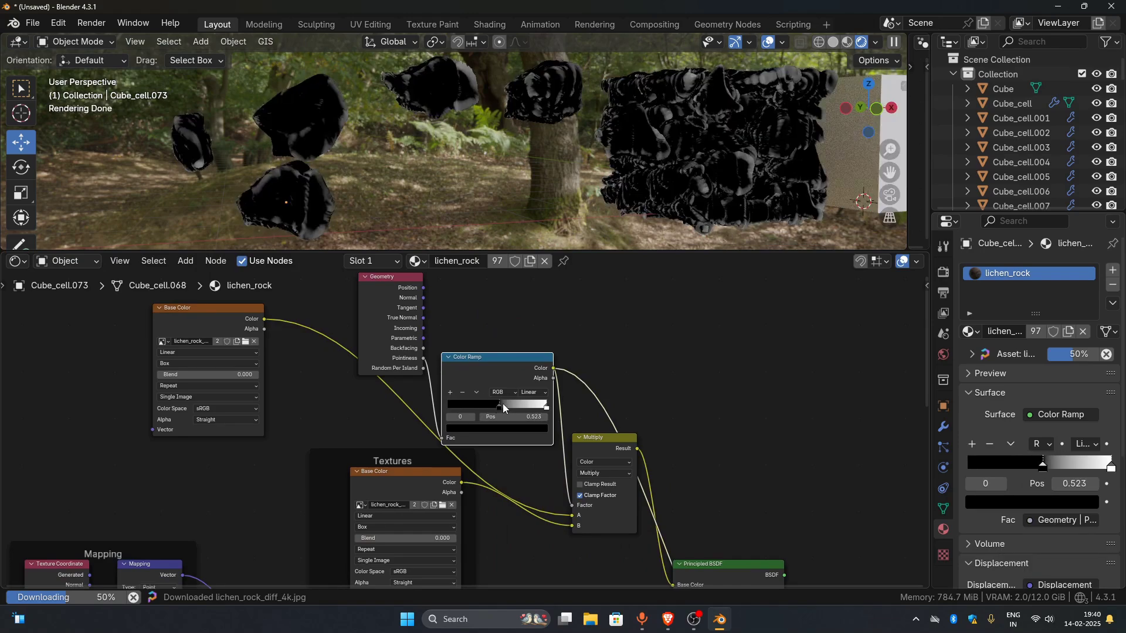
middle_click_drag(411, 176, 610, 162)
scroll(576, 145, "up", 7)
left_click_drag(498, 406, 498, 405)
Step: Reconnect the Principled BSDF to the Material Output and enlarge the 3D viewport
scroll(688, 396, "down", 4)
middle_click_drag(794, 455, 736, 312)
left_click(616, 464, "ctrl+shift")
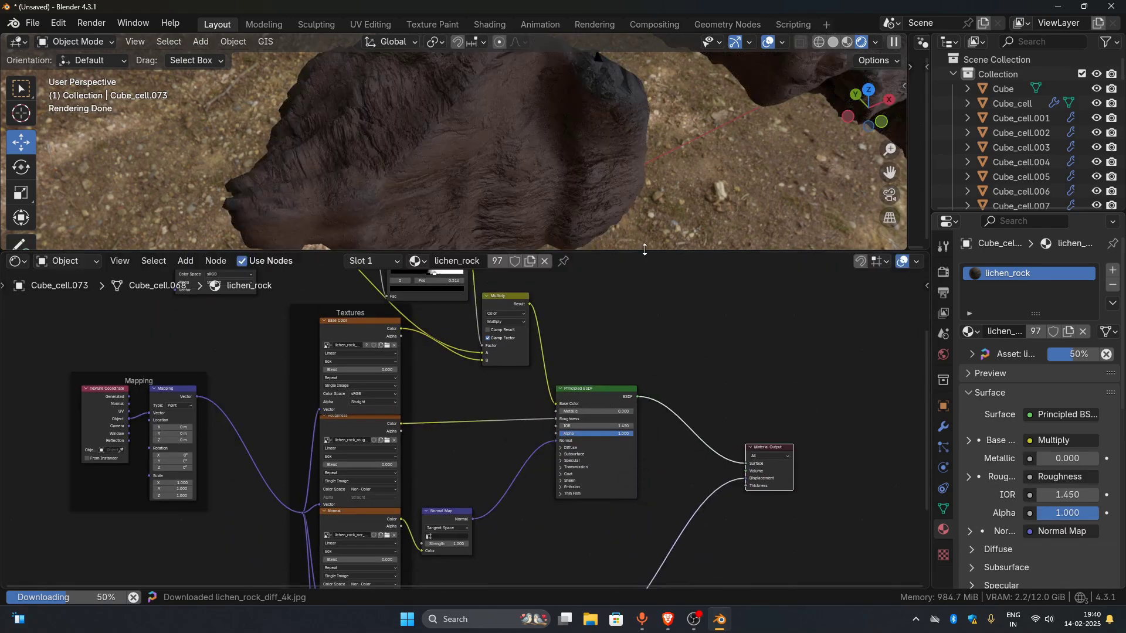
left_click_drag(644, 250, 642, 315)
scroll(583, 188, "down", 1)
Step: Link the Object texture coordinates to the duplicate Base Color texture's Vector and move that texture clear of the other nodes
scroll(364, 429, "down", 5)
middle_click_drag(232, 471, 259, 527)
scroll(258, 527, "up", 5)
left_click_drag(170, 536, 216, 405)
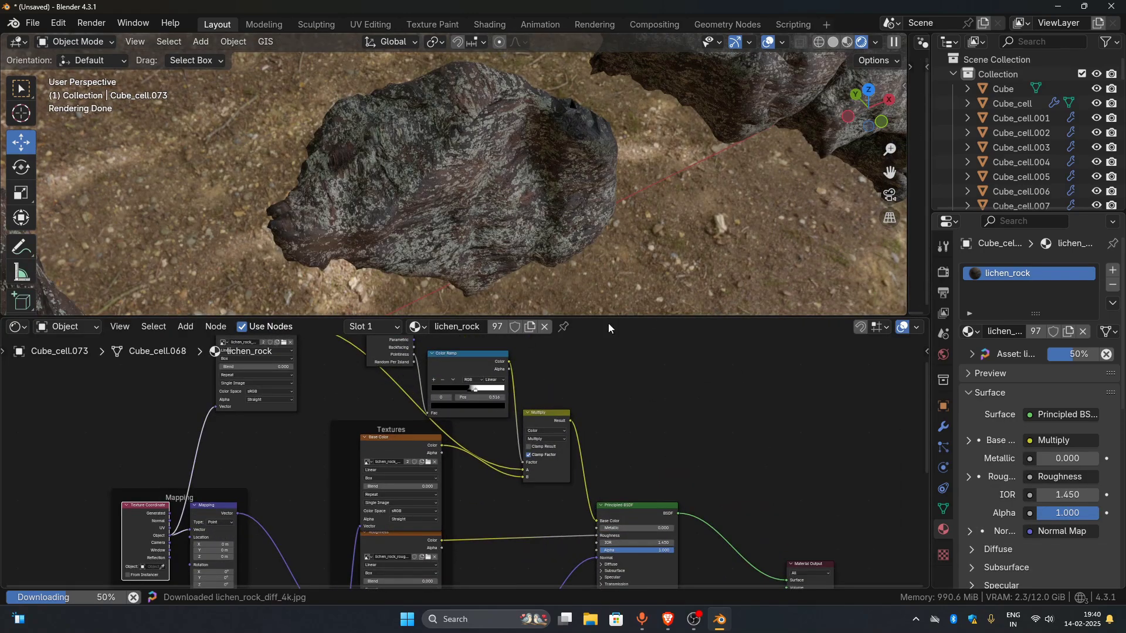
middle_click_drag(641, 395, 750, 448)
scroll(440, 441, "up", 3)
middle_click_drag(419, 428, 404, 428)
left_click_drag(322, 349, 229, 305)
middle_click_drag(346, 422, 463, 471)
scroll(463, 470, "down", 5)
scroll(466, 228, "up", 1)
middle_click_drag(466, 228, 481, 218)
scroll(483, 516, "down", 2)
middle_click_drag(484, 516, 484, 481)
scroll(413, 414, "up", 1)
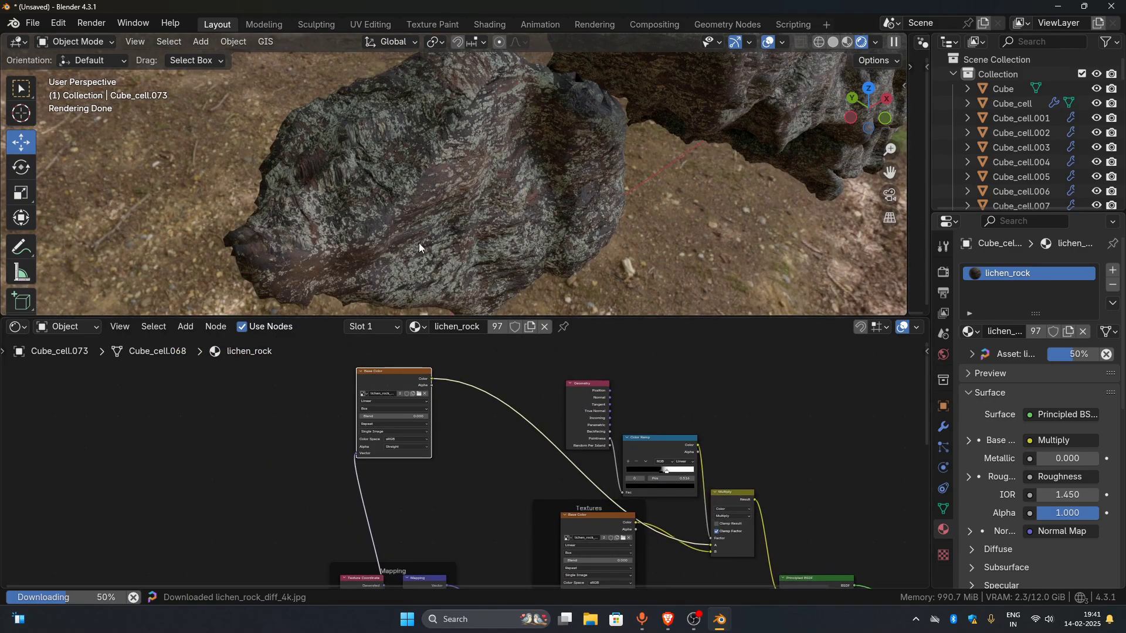
Step: Insert a Brightness/Contrast node after the duplicate Base Color texture and set Bright to 0.200
key("shift+a")
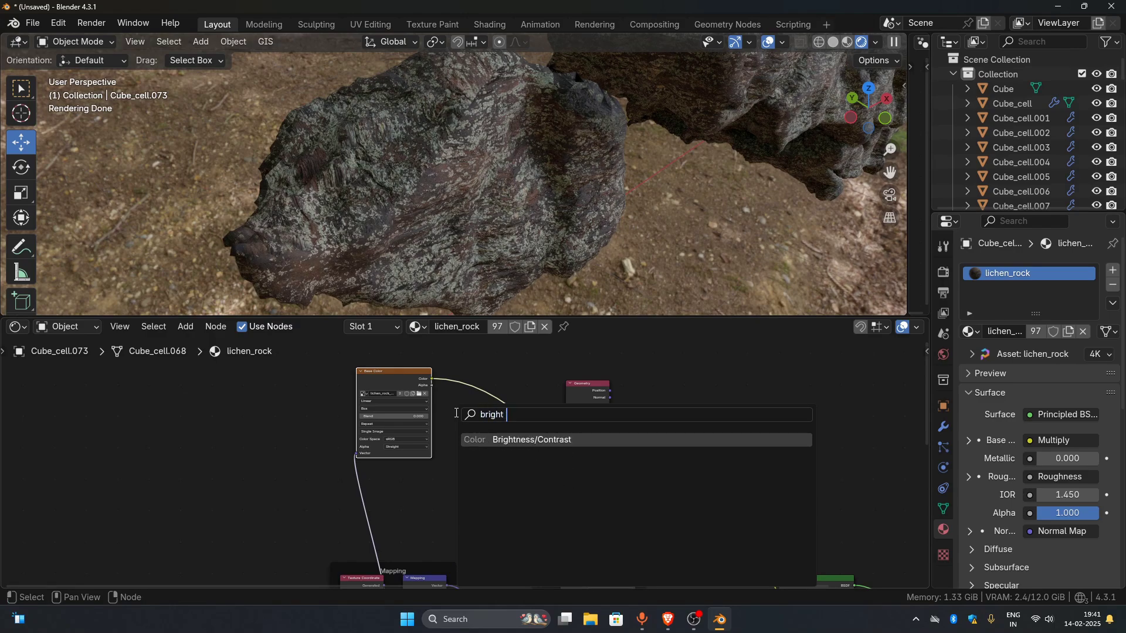
key("BackSpace")
key("Return")
left_click(490, 404)
scroll(525, 451, "up", 6)
middle_click_drag(529, 452, 456, 502)
scroll(463, 499, "up", 5)
left_click_drag(476, 440, 523, 440)
Step: Move the Color Ramp's white stop to 0.632 and use Ease interpolation
scroll(504, 486, "down", 3)
middle_click_drag(552, 532, 392, 384)
mouse_move(647, 510)
left_mouse_down()
mouse_move(623, 507)
mouse_move(648, 509)
left_mouse_up()
left_click_drag(568, 392, 581, 394)
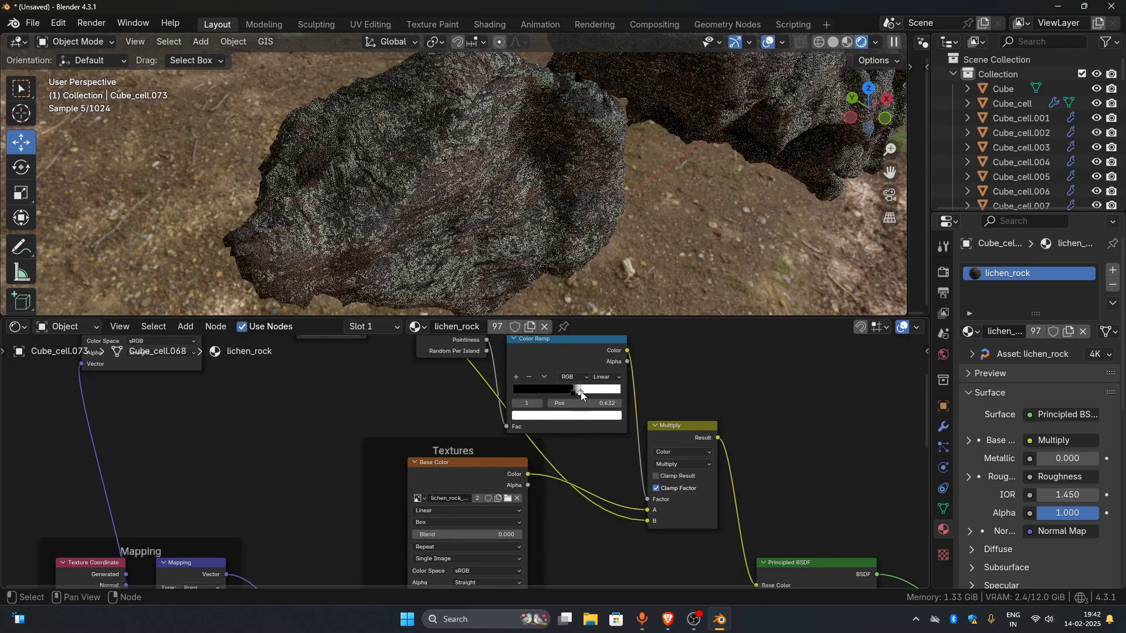
scroll(602, 450, "up", 2)
scroll(469, 462, "down", 4)
Step: Insert a duplicate Color Ramp after the first, set its white stop to 0.446 and preview the mask
left_click(502, 406)
key("shift+d")
left_click(667, 411)
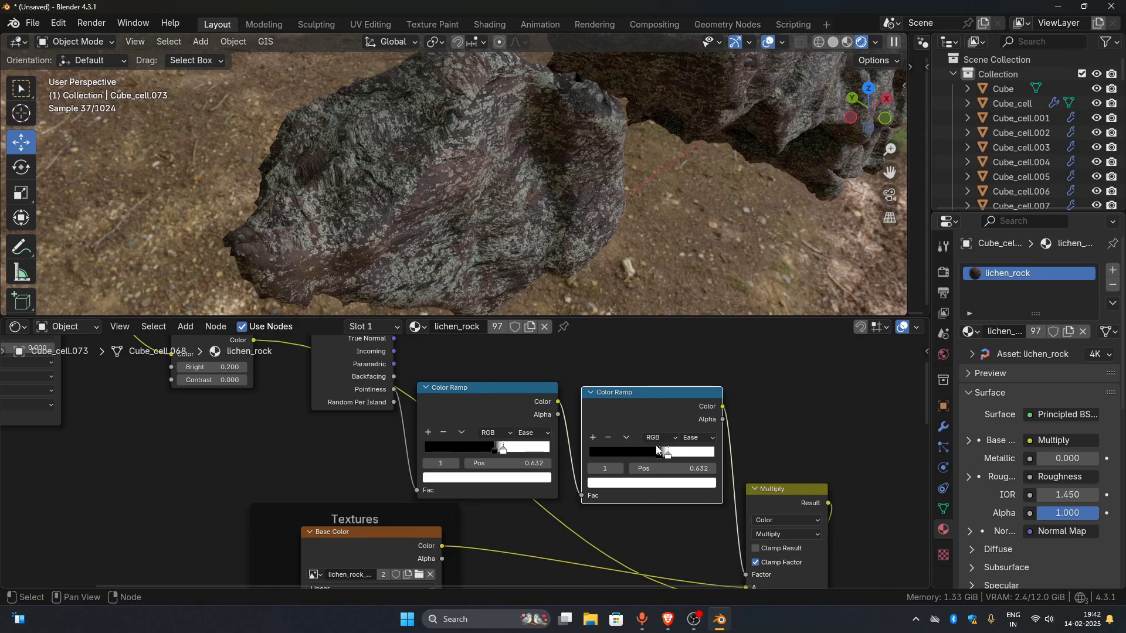
left_click_drag(660, 455, 644, 455)
left_click(617, 417, "ctrl+shift")
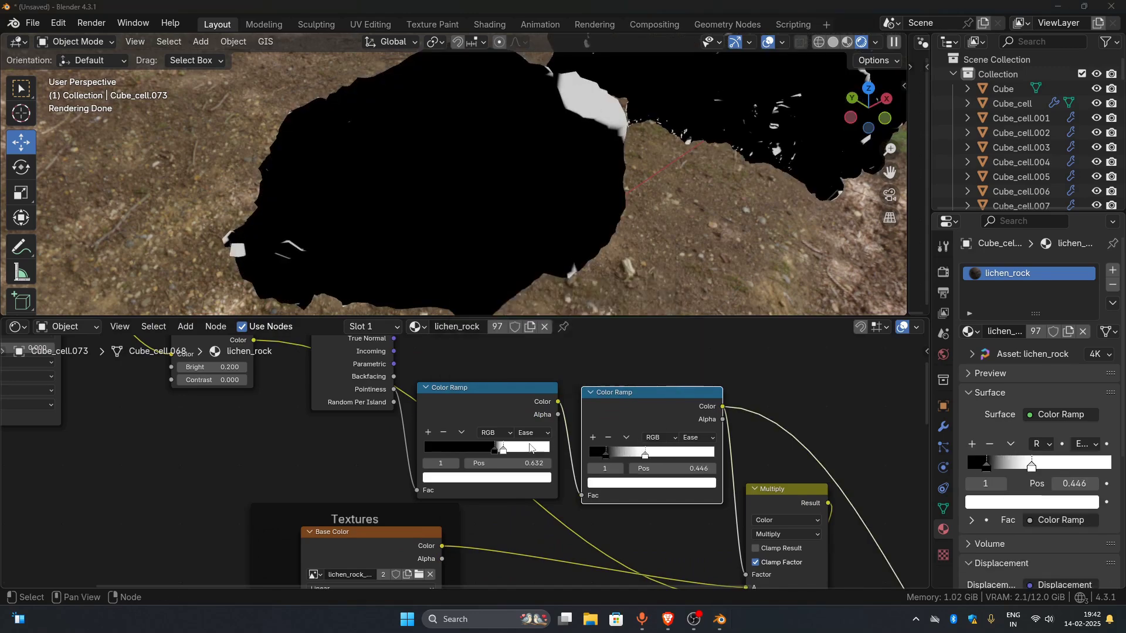
middle_click_drag(472, 276, 484, 308)
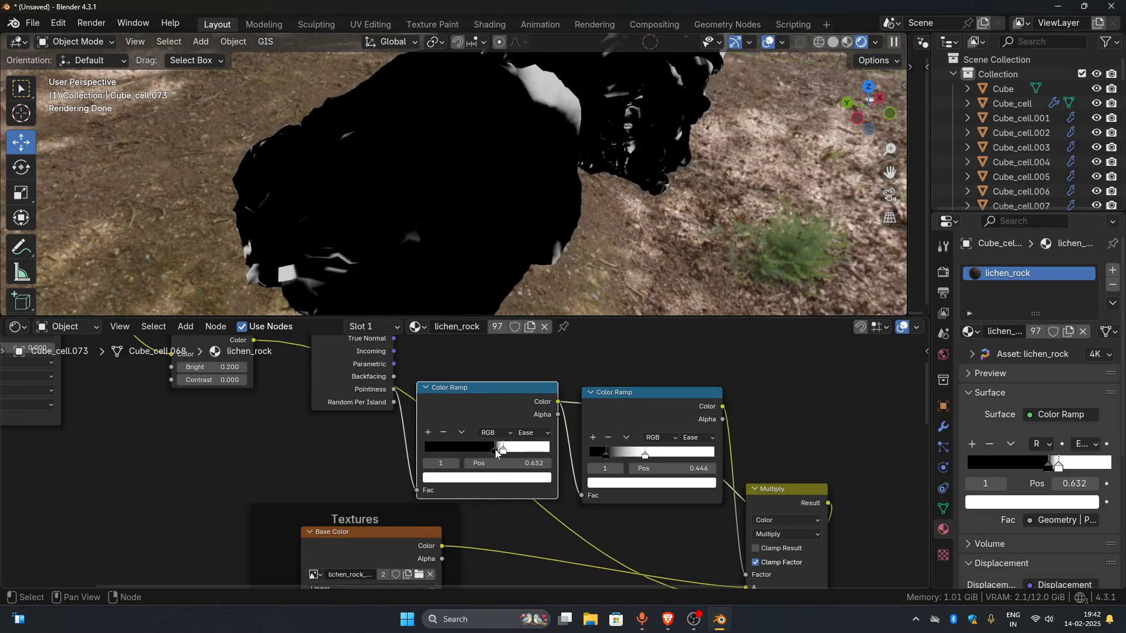
Step: Mute the second Color Ramp and send the Principled BSDF to the material output again
left_click(680, 410)
key("m")
scroll(763, 440, "down", 3)
middle_click_drag(786, 446, 615, 346)
left_click(587, 511, "ctrl+shift")
Step: Set the Brightness/Contrast node's Bright to 59.100 and check the lightened edges on the rocks
middle_click_drag(332, 417, 629, 569)
scroll(410, 462, "up", 4)
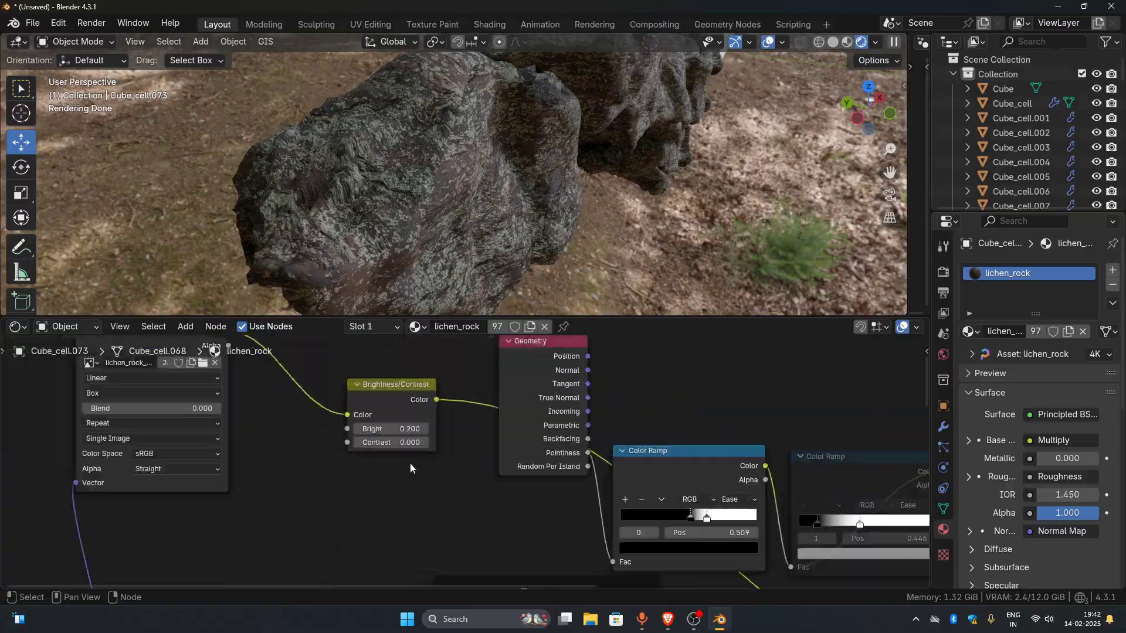
left_click_drag(391, 429, 557, 429)
scroll(434, 253, "down", 4)
middle_click_drag(446, 246, 516, 258)
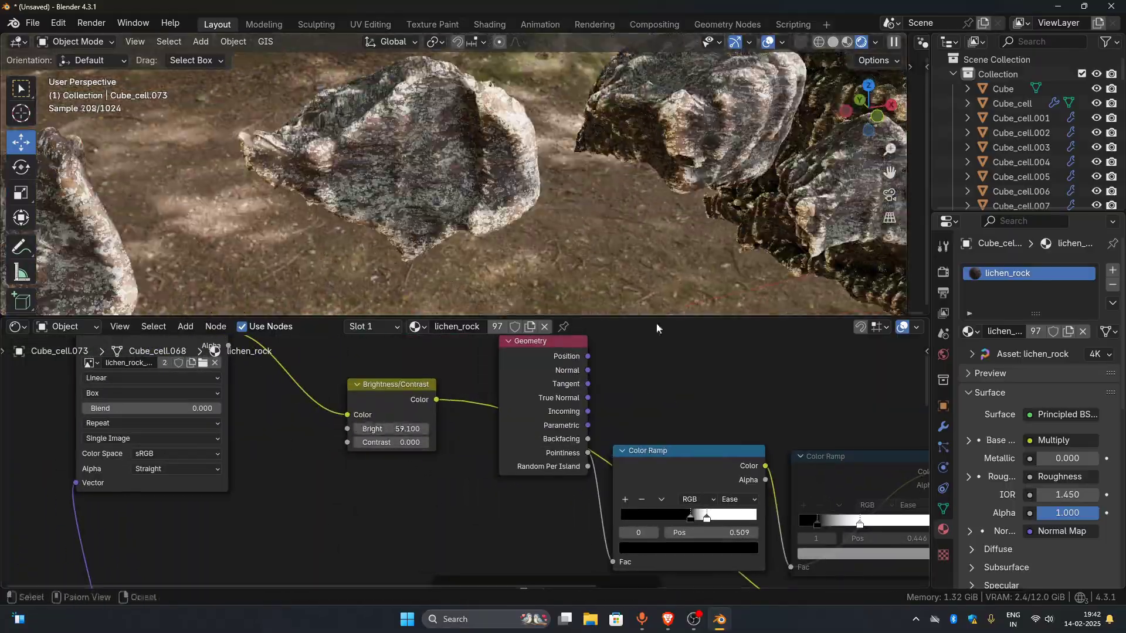
Step: Enlarge the 3D viewport and examine the brightened edges and surface texture of the rocks up close
left_click_drag(657, 317, 657, 483)
middle_click_drag(505, 294, 457, 329)
scroll(410, 282, "up", 4)
middle_click_drag(410, 282, 415, 251)
scroll(463, 317, "down", 4)
scroll(419, 308, "up", 4)
middle_click_drag(586, 316, 483, 302, "shift")
scroll(419, 308, "up", 4)
scroll(434, 343, "down", 7)
scroll(483, 301, "up", 5)
Step: Bring the node editor back into view and reduce the Brightness/Contrast node's Bright to 11.600, checking the effect on the rocks
left_click_drag(590, 483, 590, 392)
scroll(399, 446, "up", 4)
left_click_drag(390, 476, 171, 476)
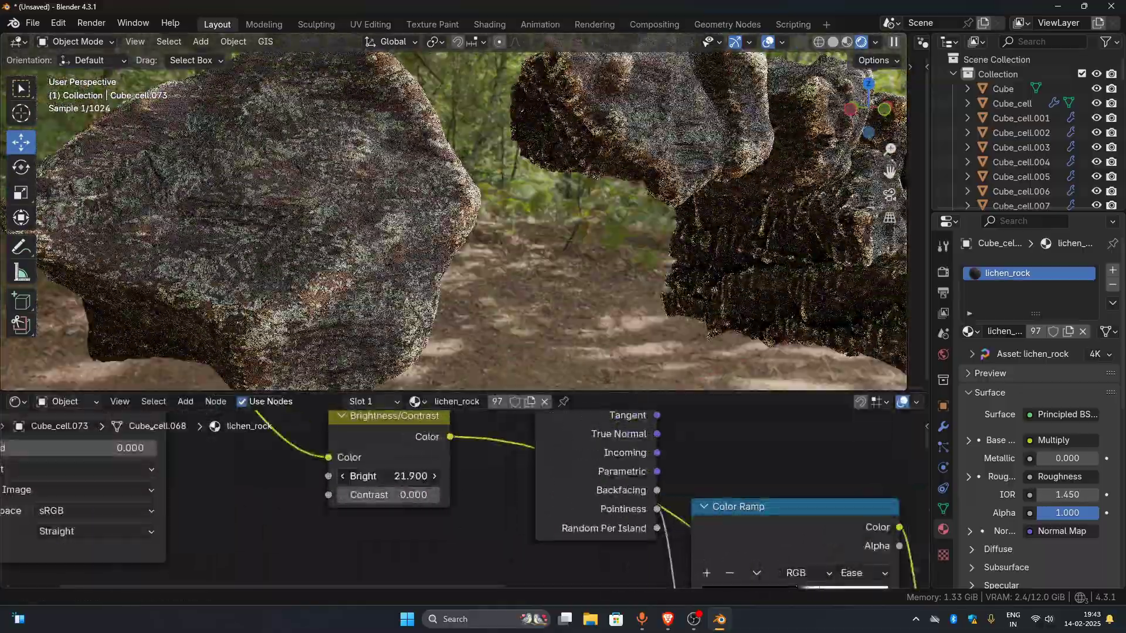
scroll(396, 182, "down", 4)
middle_click_drag(396, 182, 460, 206)
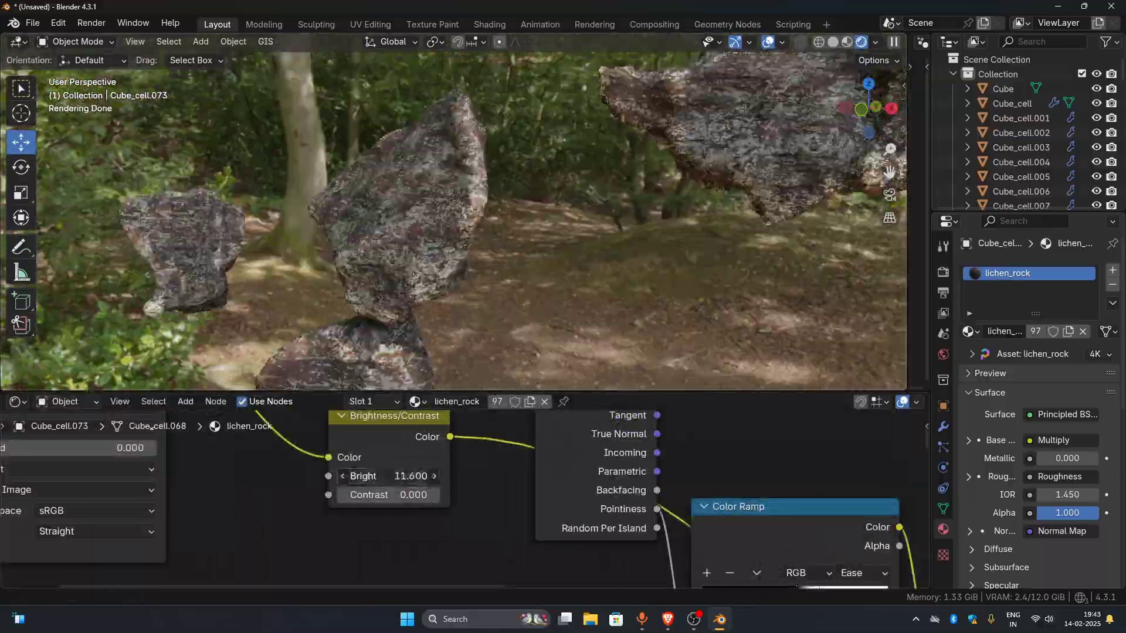